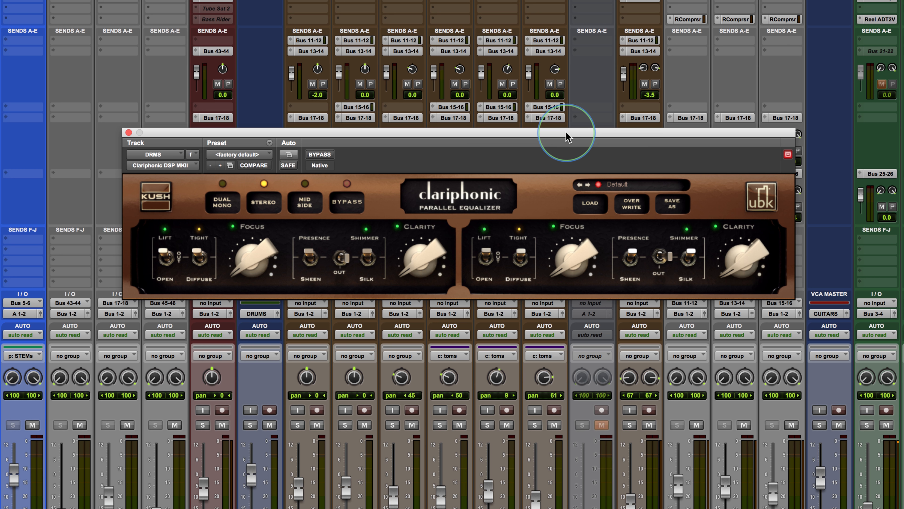
# Step: Try the equalizer's Dual Mono and Mid Side modes and its bypass, and return to Stereo mode
pyautogui.click(219, 202)
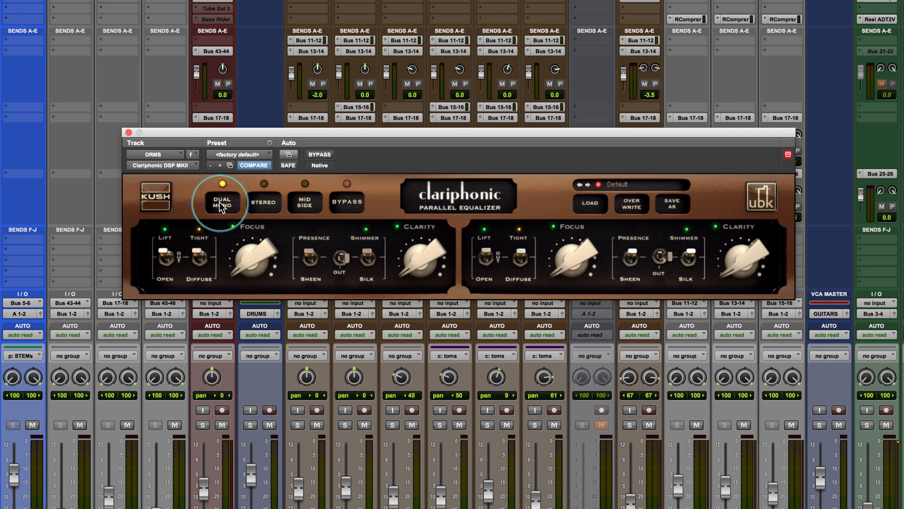
pyautogui.click(262, 202)
pyautogui.click(296, 205)
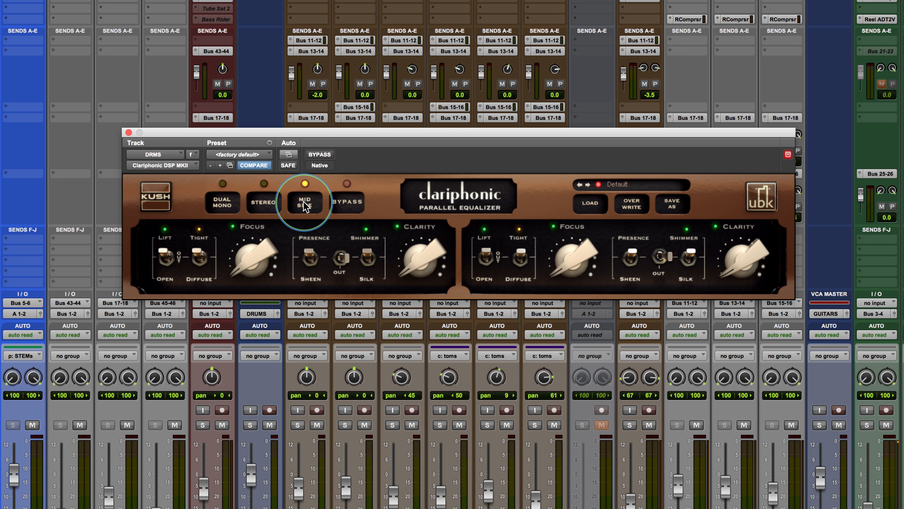
pyautogui.click(355, 202)
pyautogui.click(355, 202)
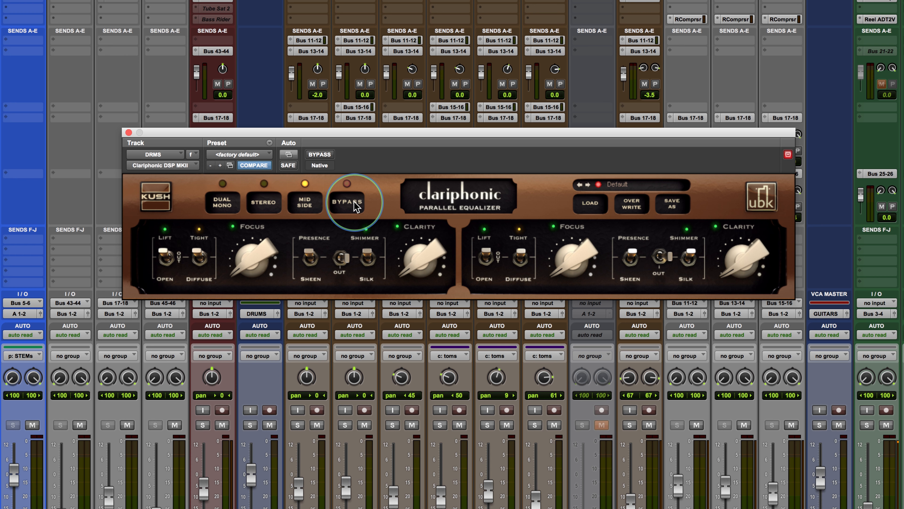
pyautogui.click(262, 203)
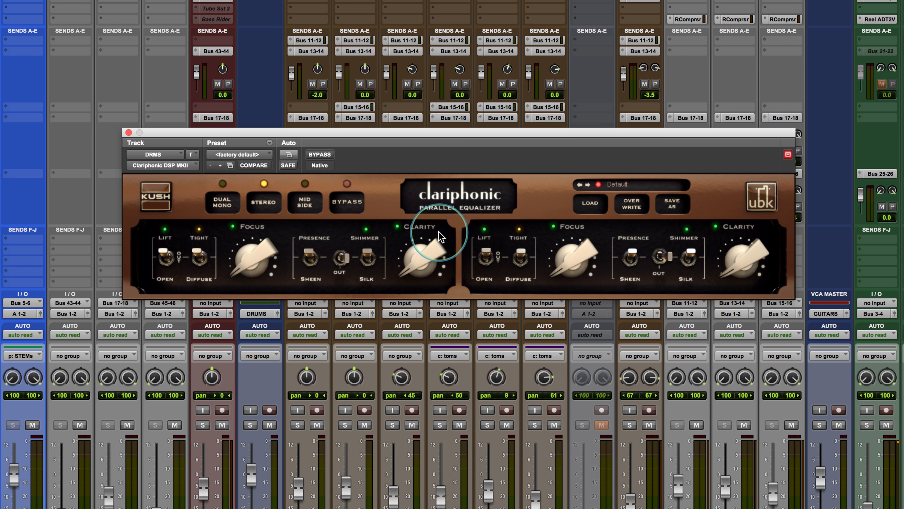
# Step: Compare Open against Lift and Diffuse against Tight for the Focus band, returning to Lift and Tight
pyautogui.click(164, 256)
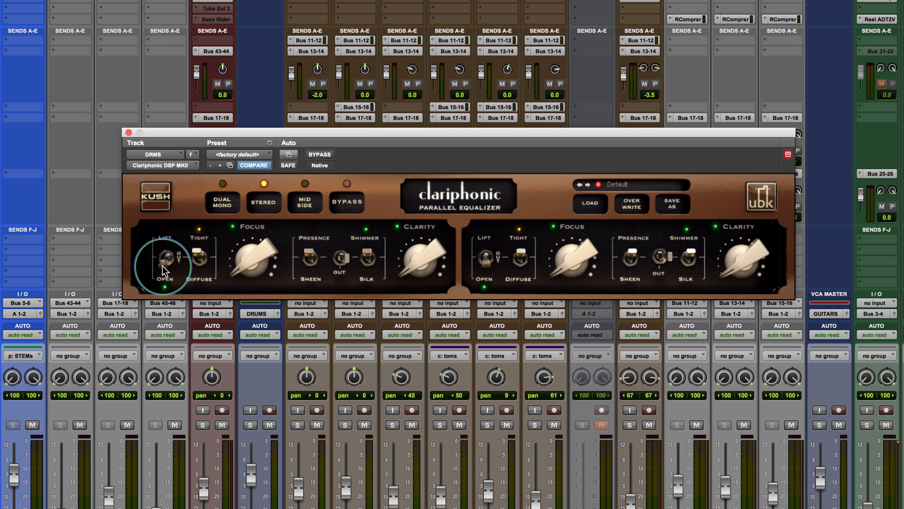
pyautogui.click(164, 257)
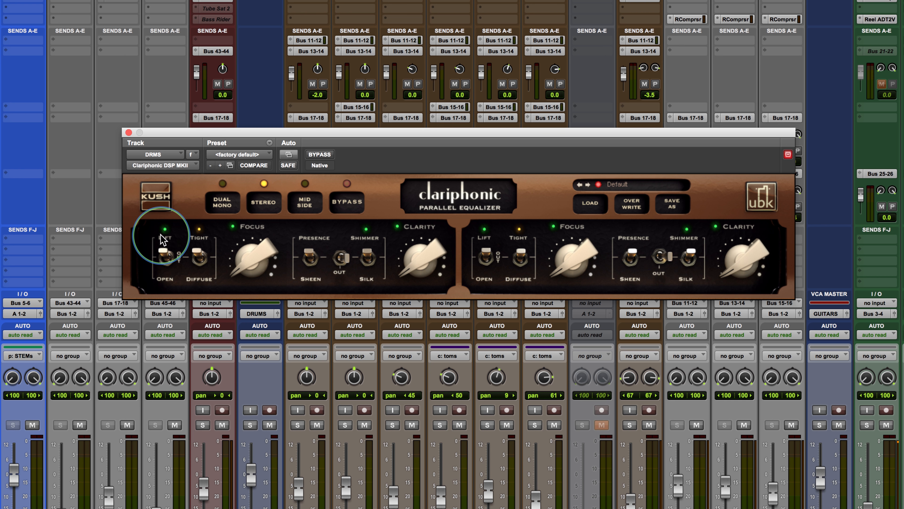
pyautogui.click(163, 256)
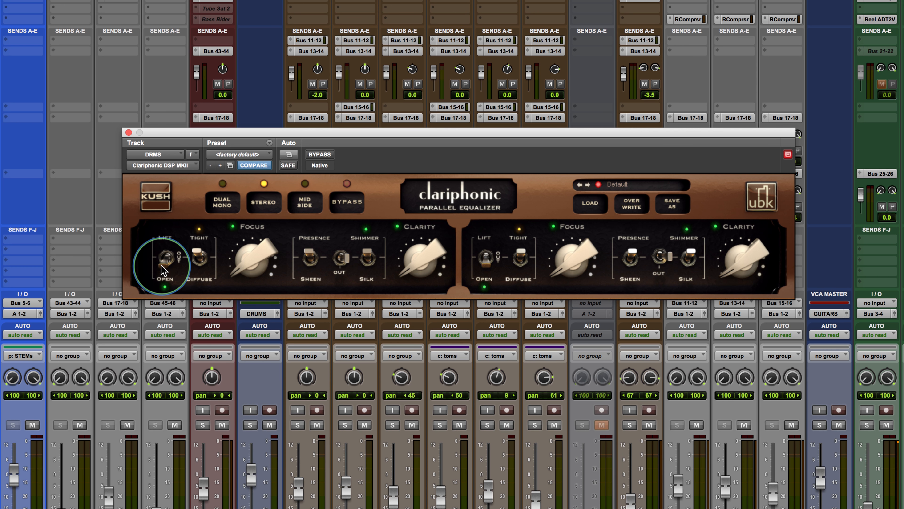
pyautogui.click(162, 257)
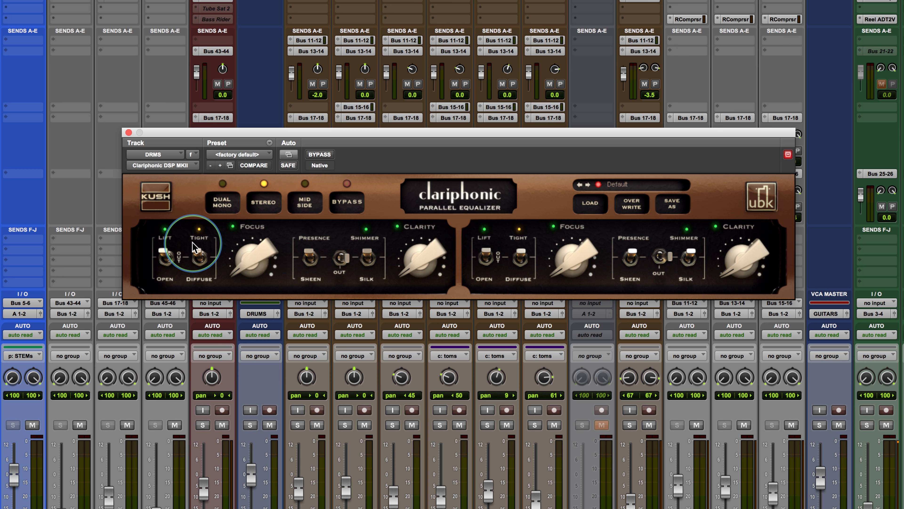
pyautogui.moveTo(198, 257); pyautogui.dragTo(198, 273)
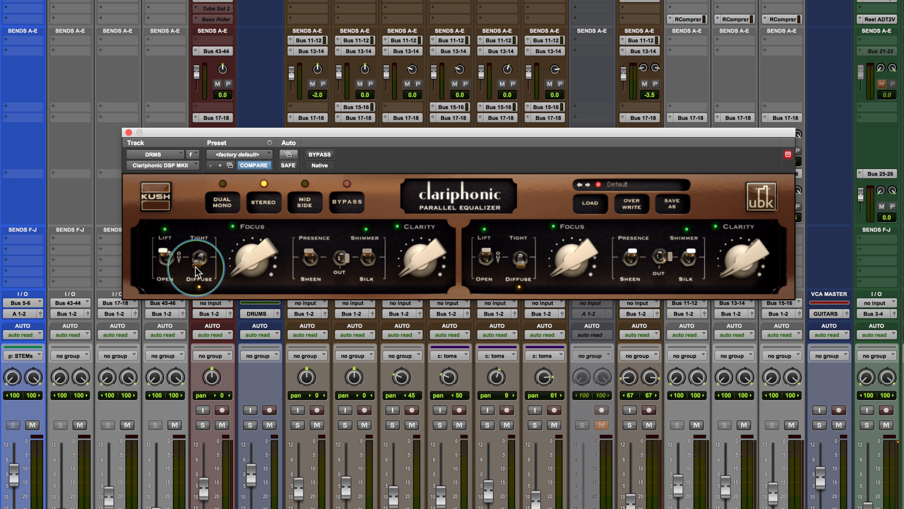
pyautogui.moveTo(198, 273); pyautogui.dragTo(201, 255)
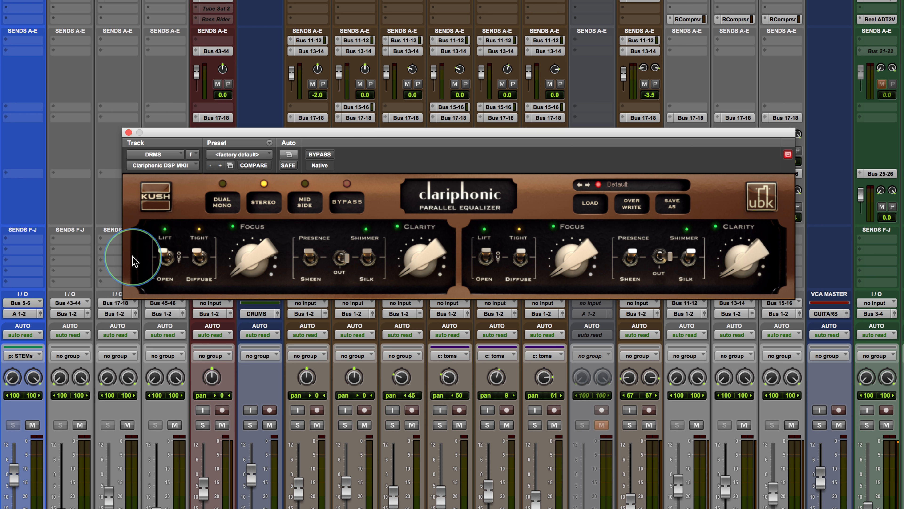
# Step: Try taking the Focus band out of circuit from both Open and Lift, and restore it to Lift and Tight
pyautogui.click(165, 257)
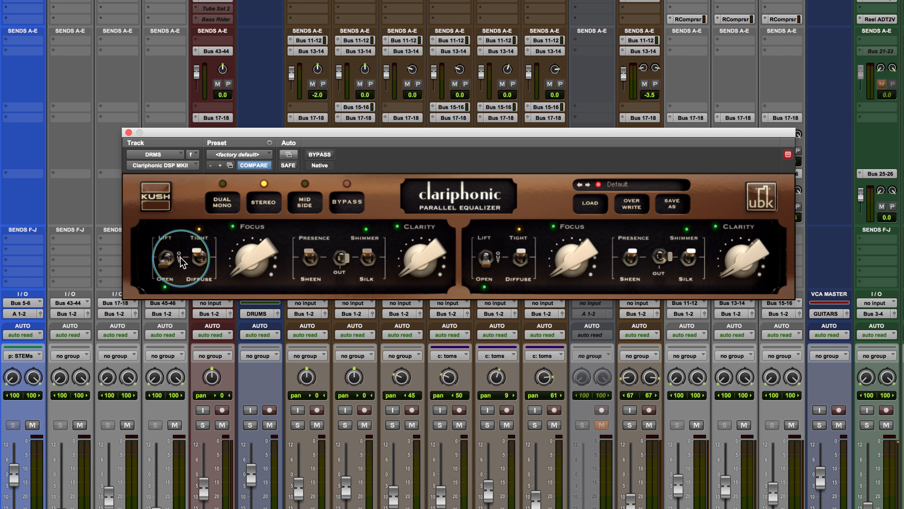
pyautogui.click(180, 262)
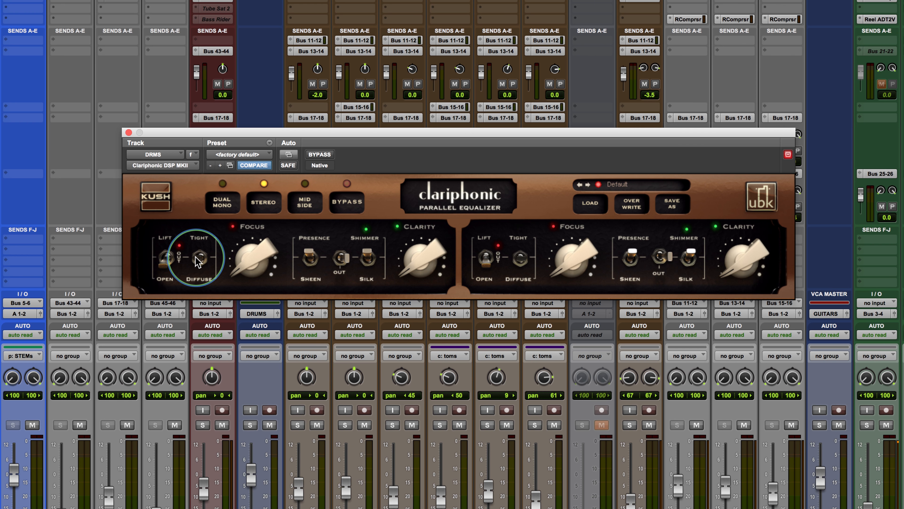
pyautogui.click(199, 258)
pyautogui.click(163, 262)
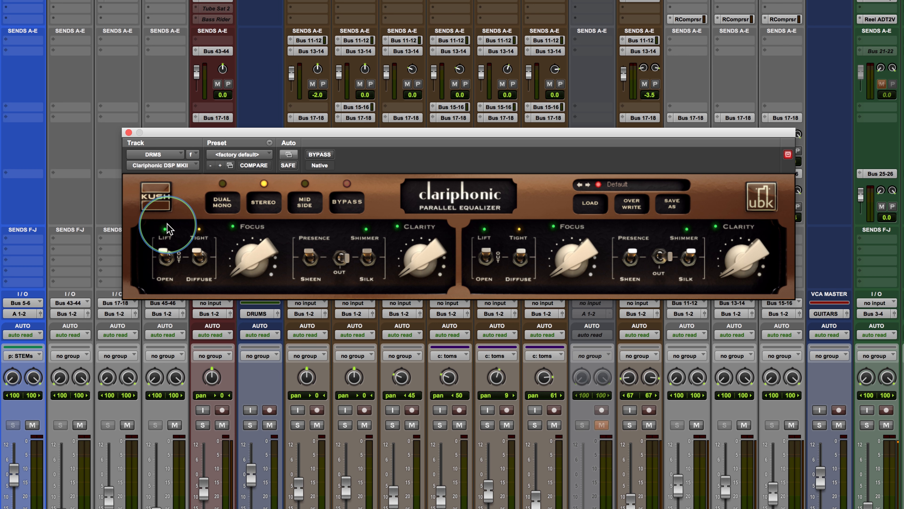
pyautogui.click(199, 255)
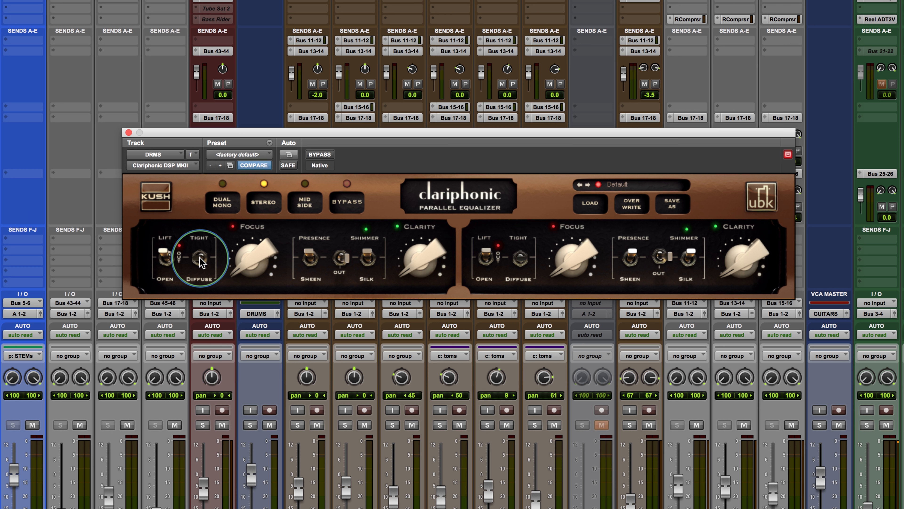
pyautogui.click(200, 258)
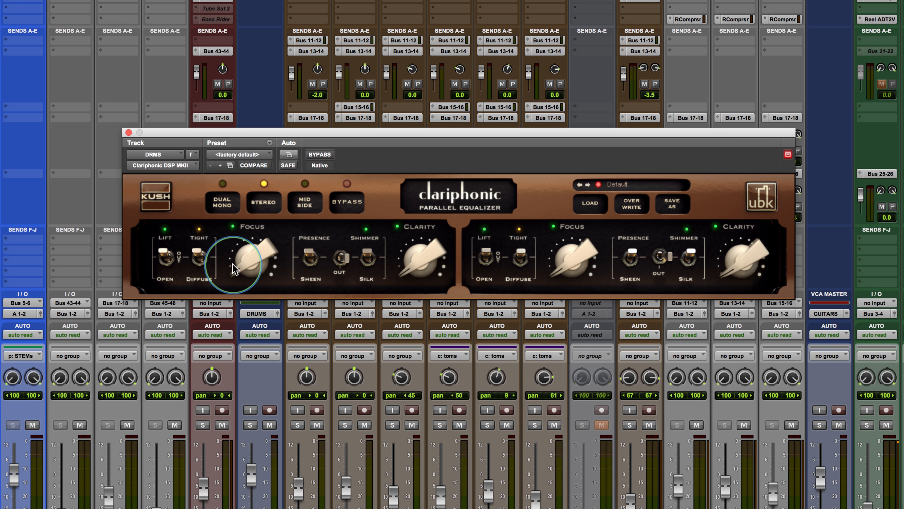
pyautogui.moveTo(237, 262)
pyautogui.mouseDown()
pyautogui.moveTo(243, 51)
pyautogui.moveTo(240, 271)
pyautogui.mouseUp()
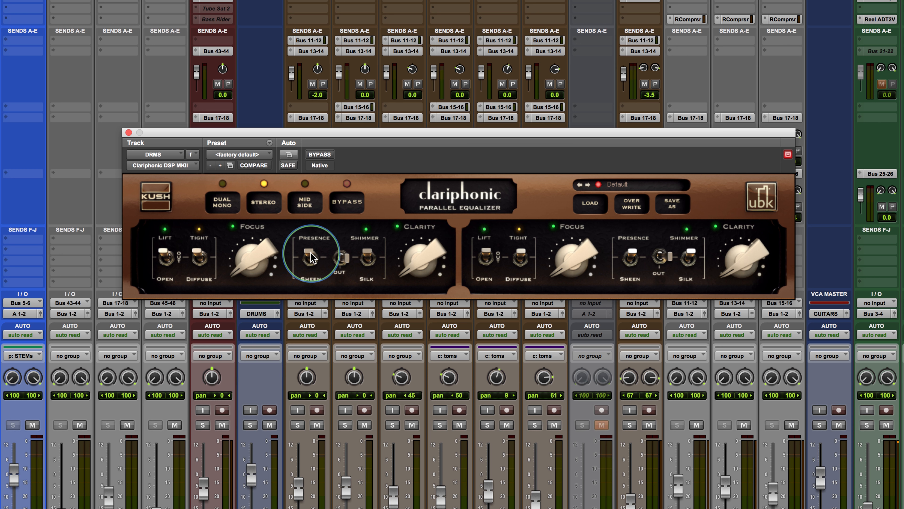
# Step: Try Sheen and Silk on the Clarity band's switches, and return them to Presence and Shimmer
pyautogui.moveTo(311, 256); pyautogui.dragTo(312, 280)
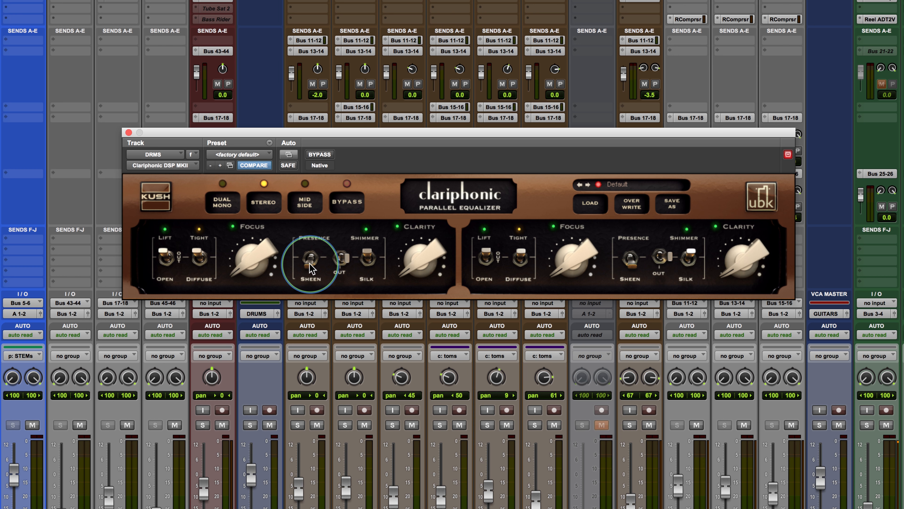
pyautogui.moveTo(367, 251); pyautogui.dragTo(368, 238)
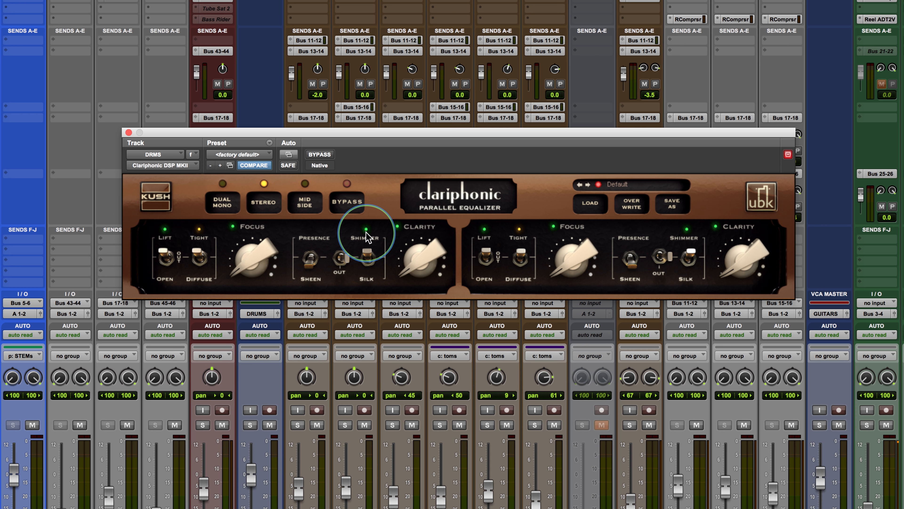
pyautogui.moveTo(368, 237)
pyautogui.mouseDown()
pyautogui.moveTo(369, 284)
pyautogui.moveTo(360, 232)
pyautogui.mouseUp()
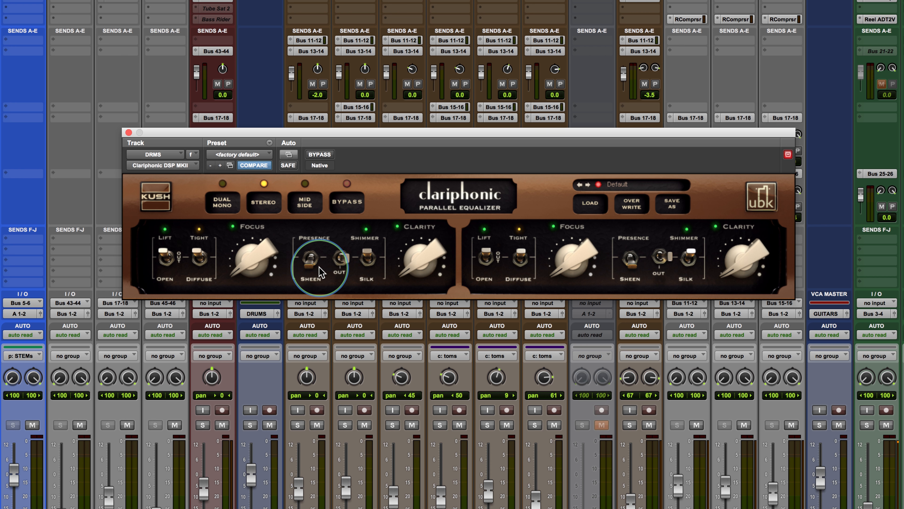
pyautogui.moveTo(302, 263)
pyautogui.mouseDown()
pyautogui.moveTo(314, 242)
pyautogui.moveTo(305, 262)
pyautogui.mouseUp()
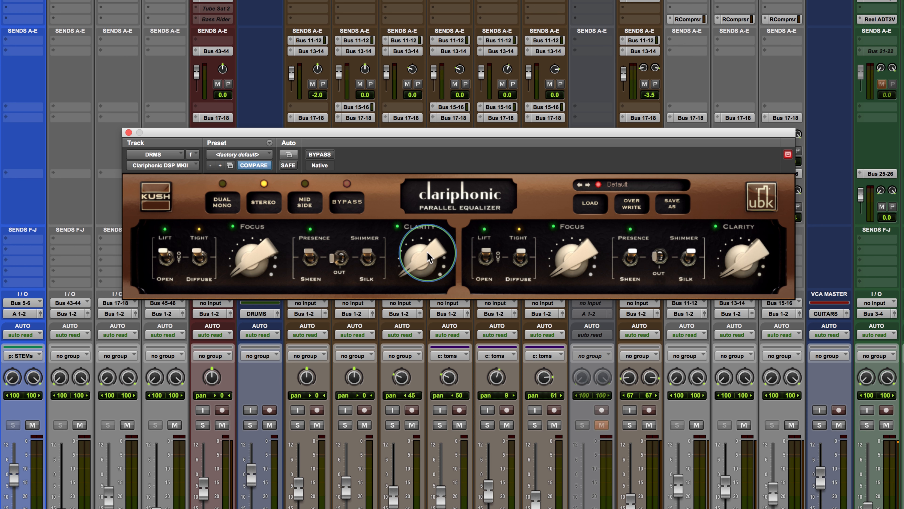
# Step: Switch both the Clarity band and the Focus band out of circuit
pyautogui.click(338, 272)
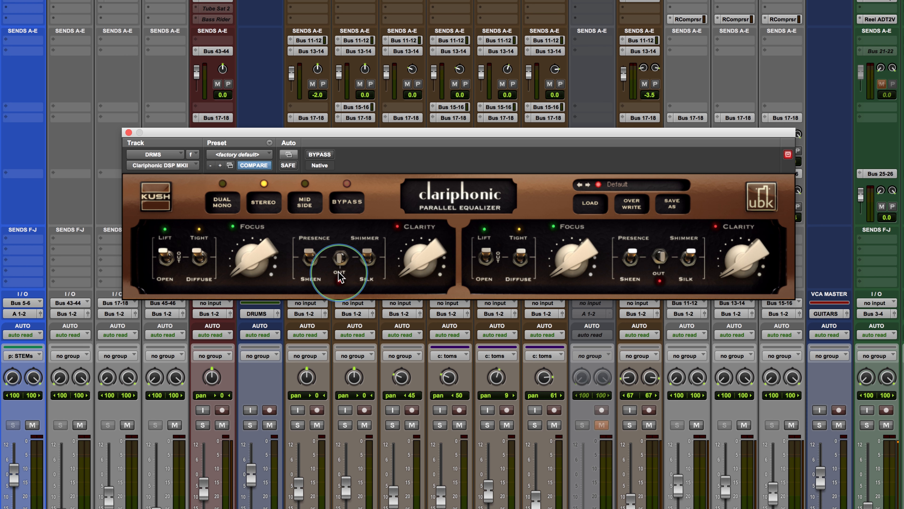
pyautogui.click(180, 260)
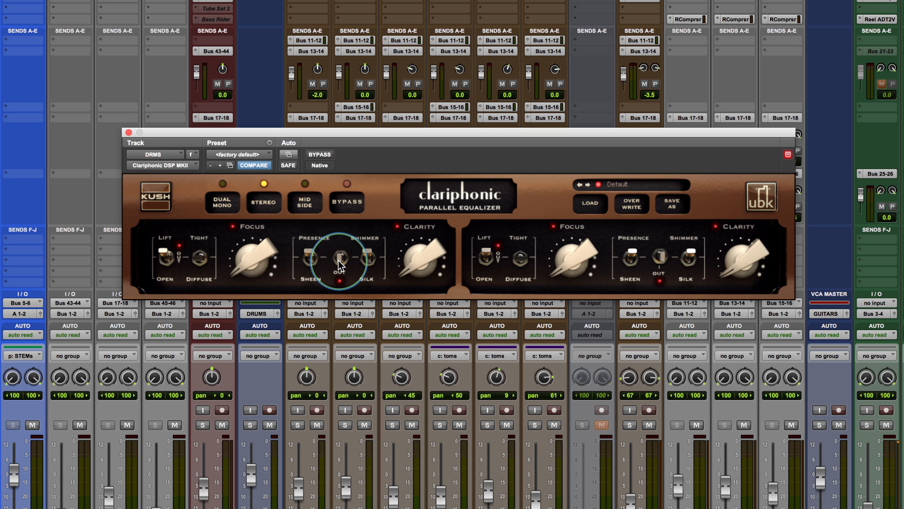
# Step: Compare the Clarity band's Shimmer, Presence, Sheen and Silk voicings, leaving Sheen and Shimmer preset and the band switched out
pyautogui.click(353, 257)
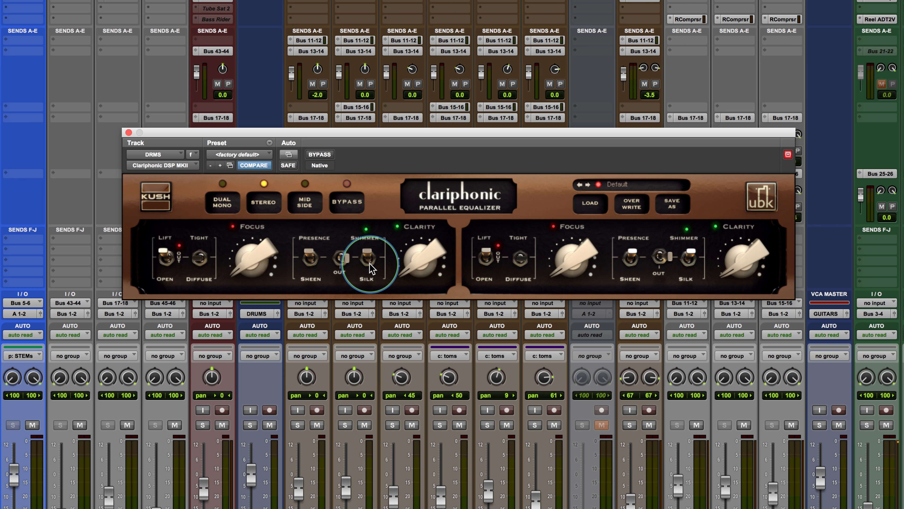
pyautogui.click(342, 257)
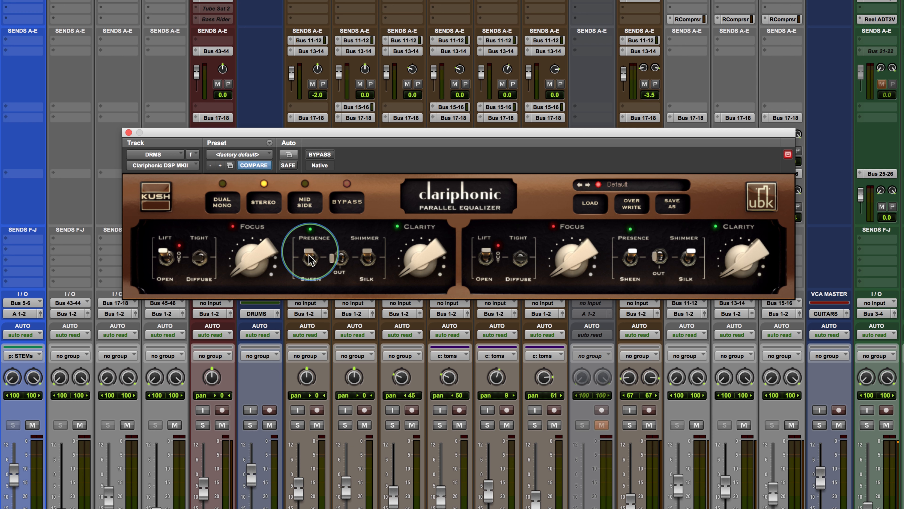
pyautogui.click(309, 266)
pyautogui.click(340, 257)
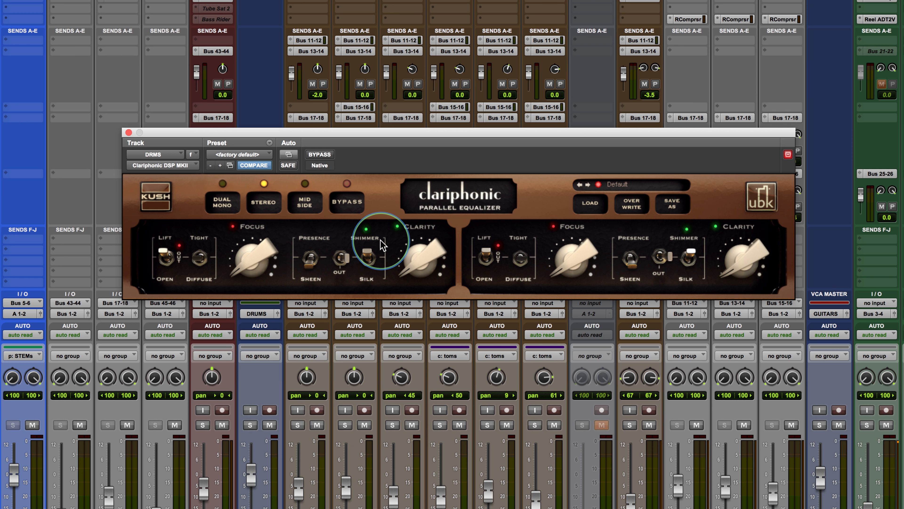
pyautogui.click(367, 259)
pyautogui.click(367, 258)
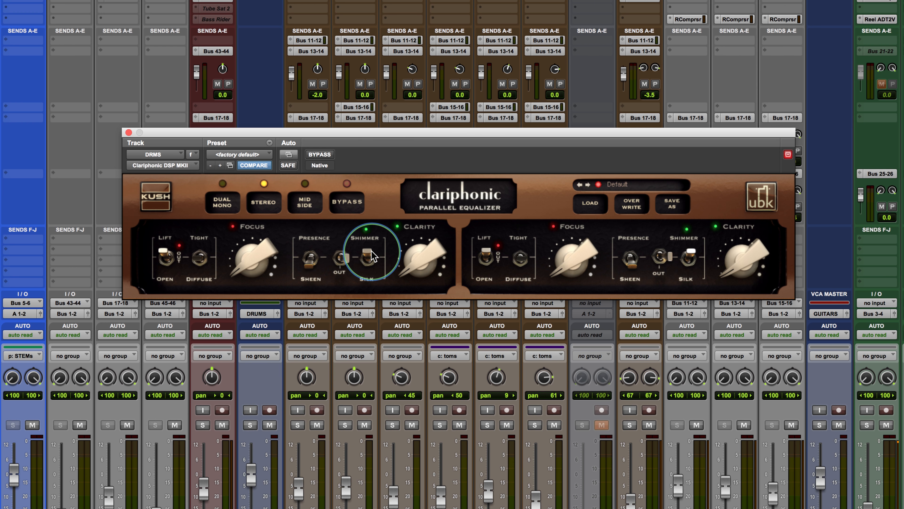
pyautogui.click(340, 258)
pyautogui.click(340, 257)
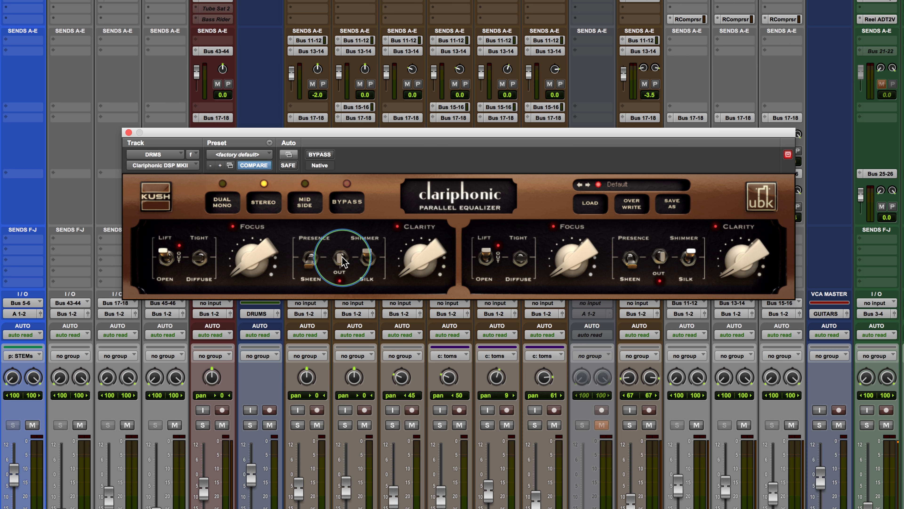
pyautogui.click(232, 267)
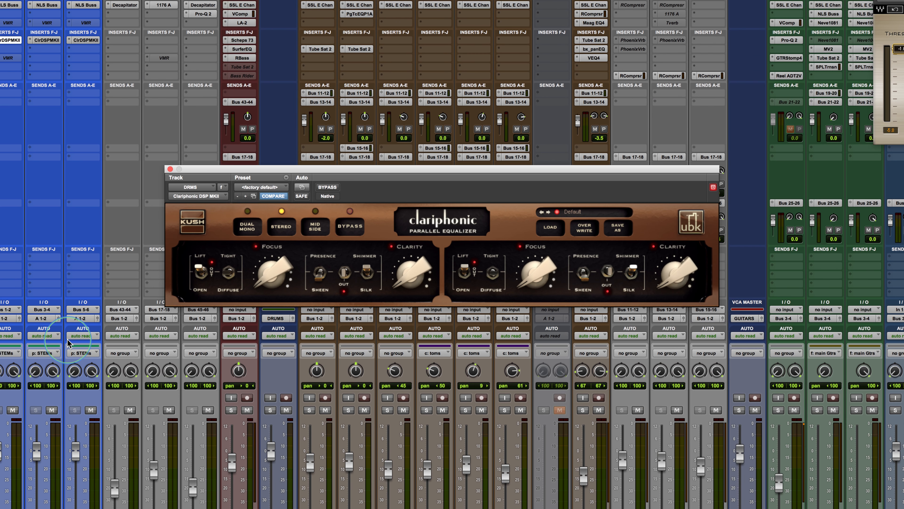
# Step: Mute the GTRS and VOX stem tracks, leaving the DRMS stem audible
pyautogui.click(44, 409)
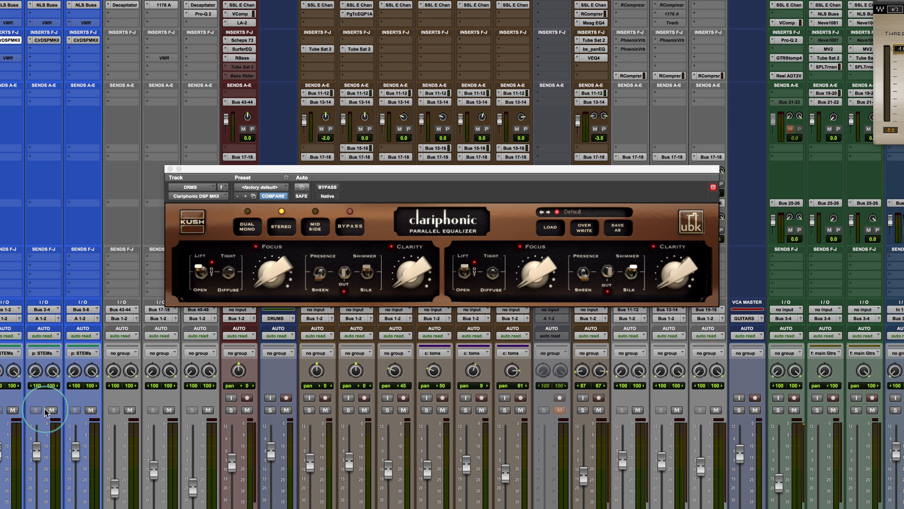
pyautogui.click(53, 410)
pyautogui.click(93, 409)
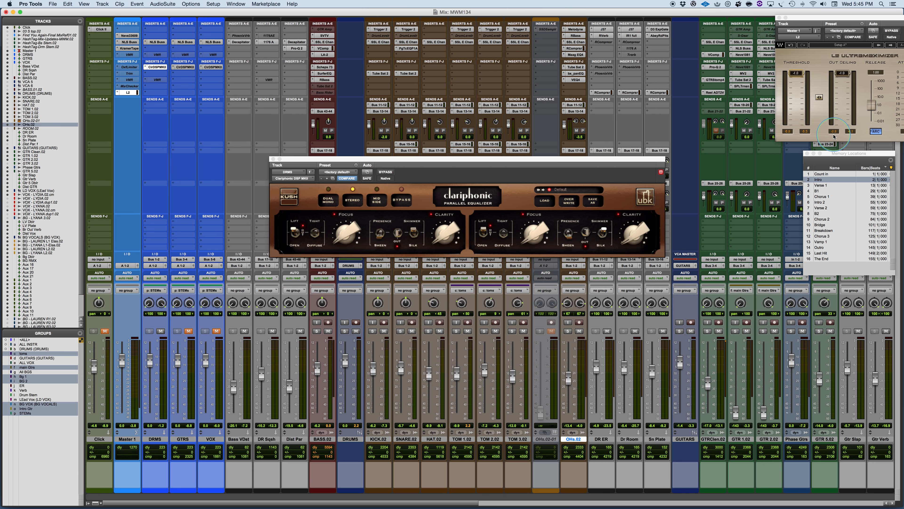
# Step: Place the Memory Locations window beside the equalizer and jump to the Verse 1 location
pyautogui.moveTo(841, 150); pyautogui.dragTo(705, 147)
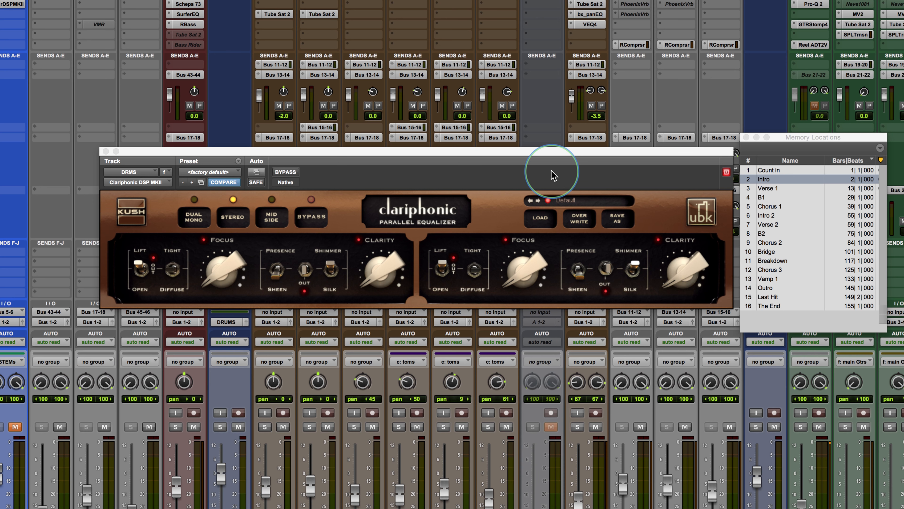
pyautogui.click(769, 188)
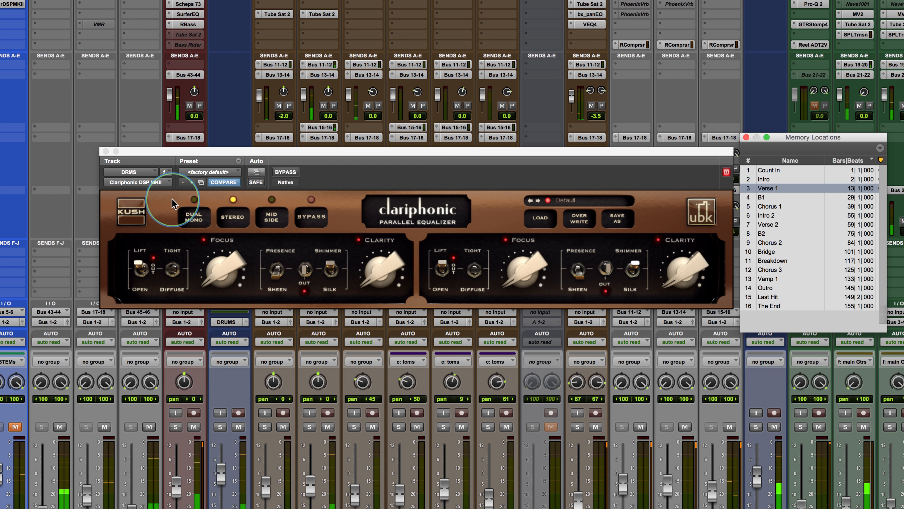
# Step: Engage the Focus band on the drums with Lift and Diffuse, and raise its Focus knob to about 10 o'clock
pyautogui.click(174, 273)
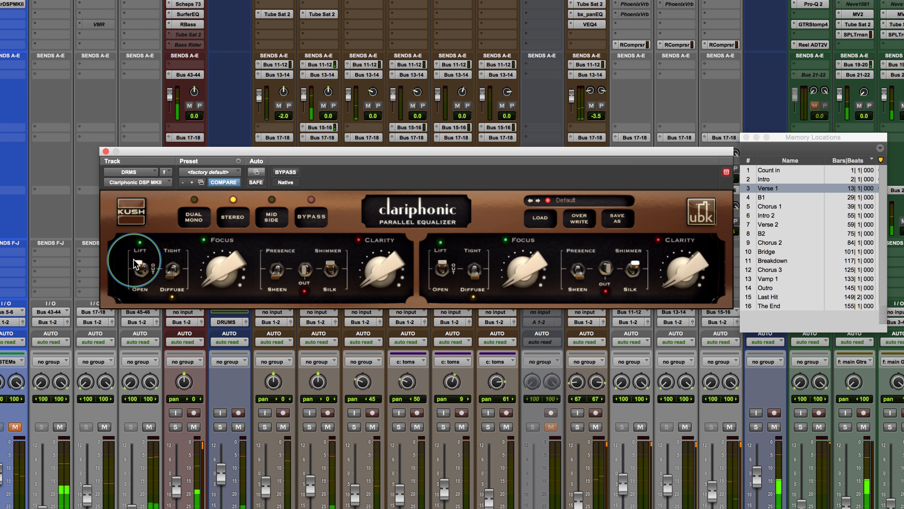
pyautogui.moveTo(209, 274); pyautogui.dragTo(209, 239)
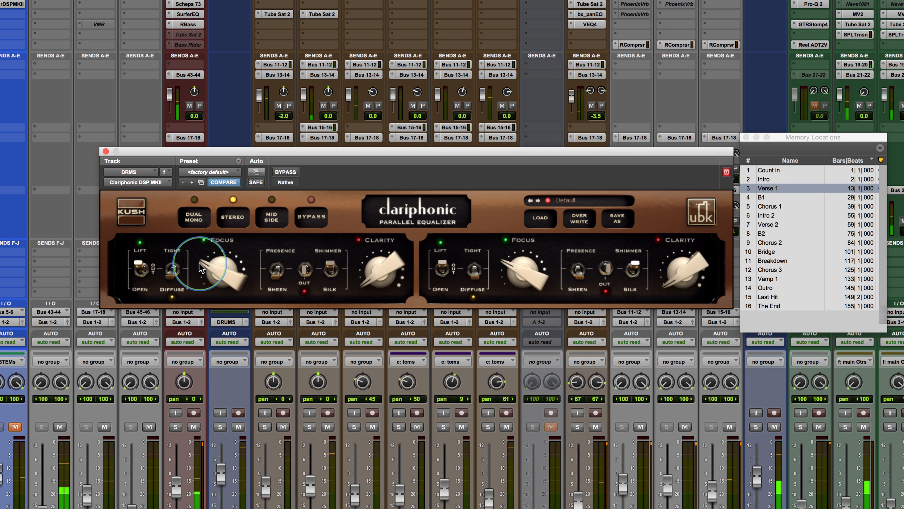
pyautogui.moveTo(206, 271); pyautogui.dragTo(204, 274)
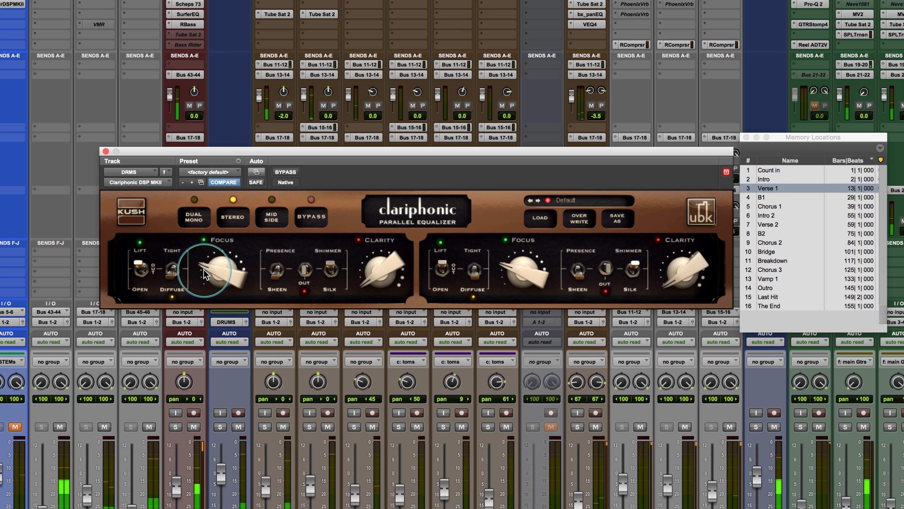
# Step: Compare the drum stem's Focus band switched out, in Open versus Lift, and in Diffuse versus Tight, leaving Lift and Tight engaged
pyautogui.click(153, 267)
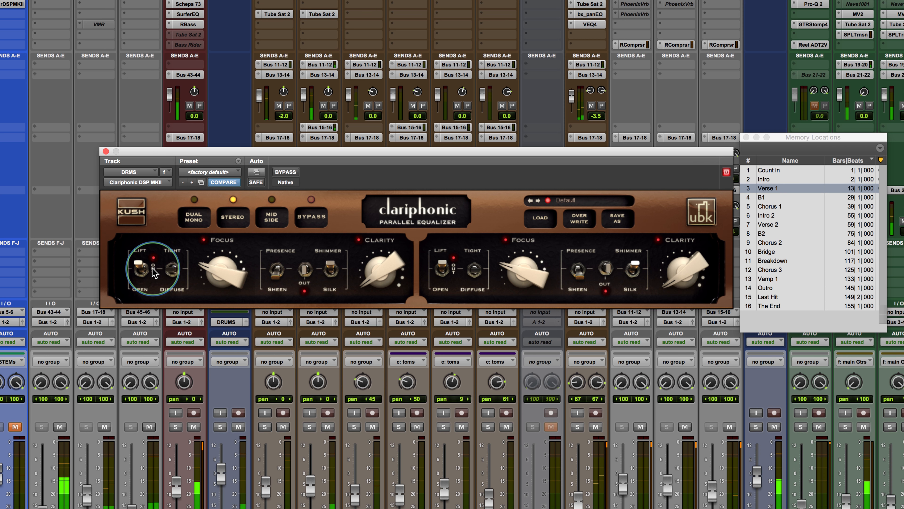
pyautogui.click(172, 272)
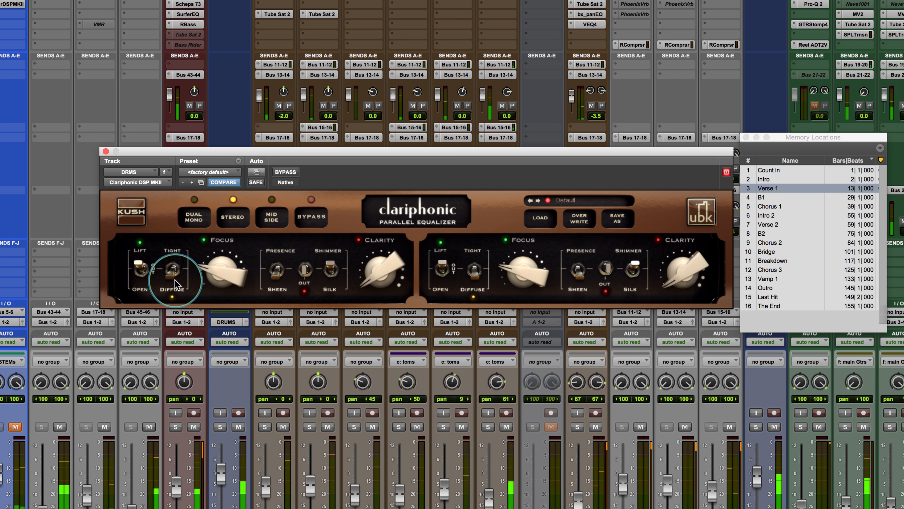
pyautogui.click(141, 269)
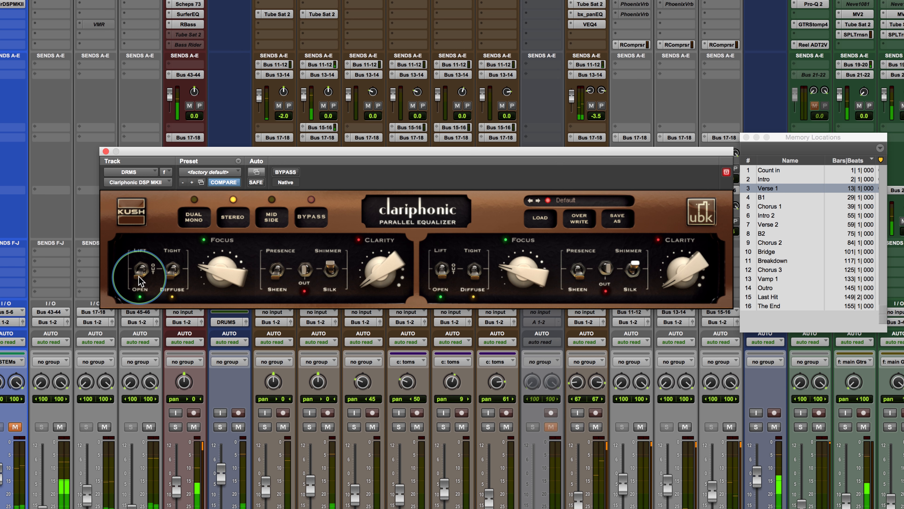
pyautogui.click(140, 278)
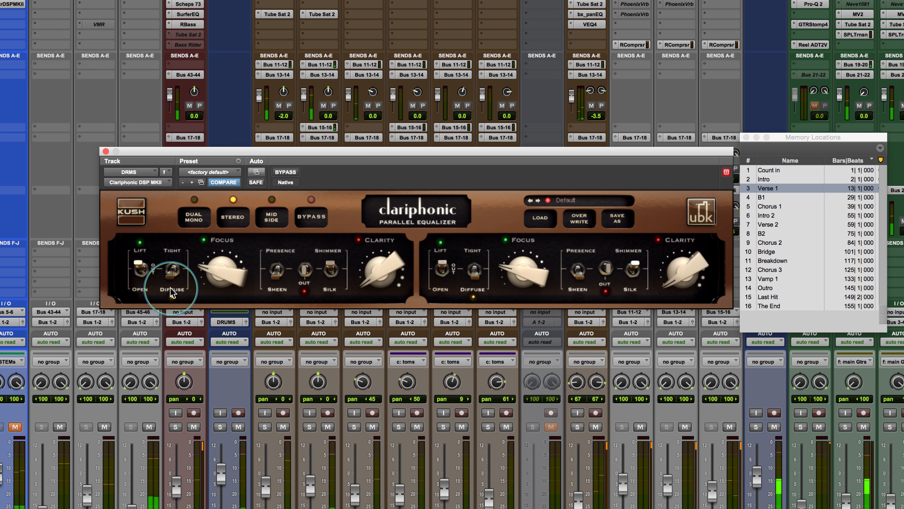
pyautogui.click(168, 271)
pyautogui.click(172, 273)
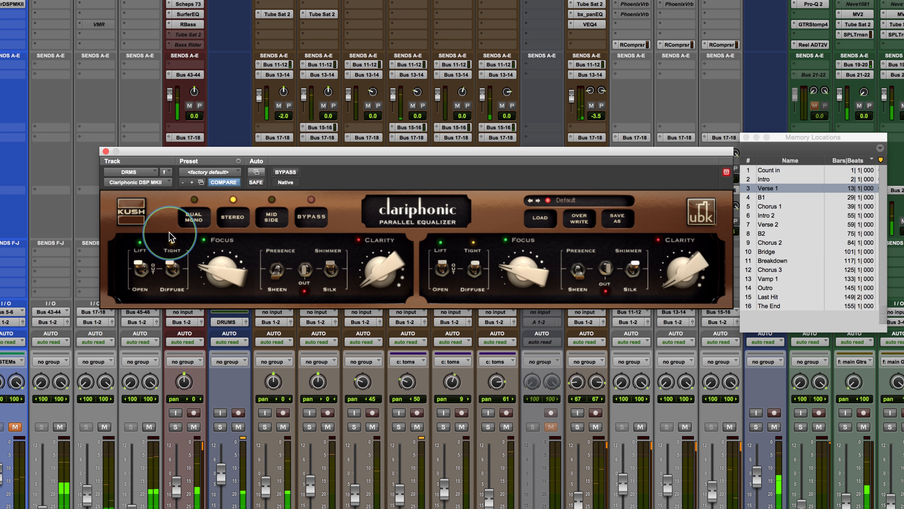
pyautogui.click(172, 271)
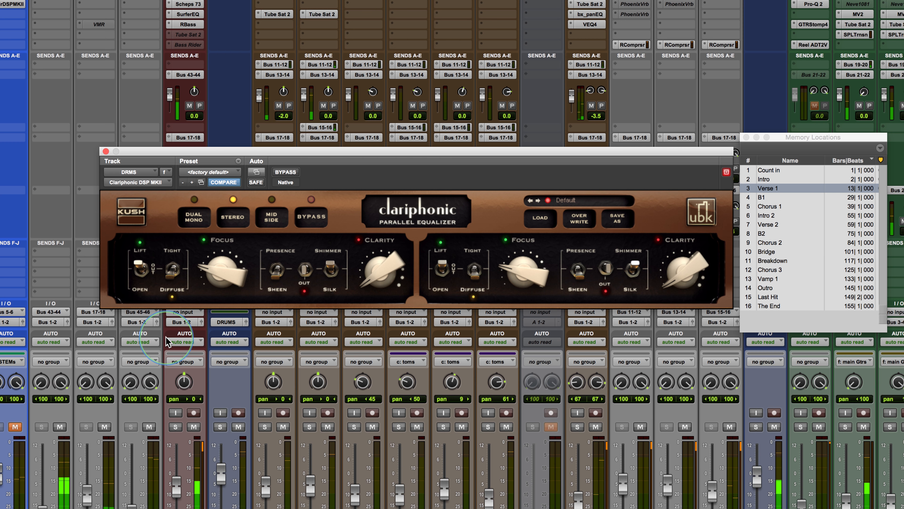
pyautogui.click(171, 273)
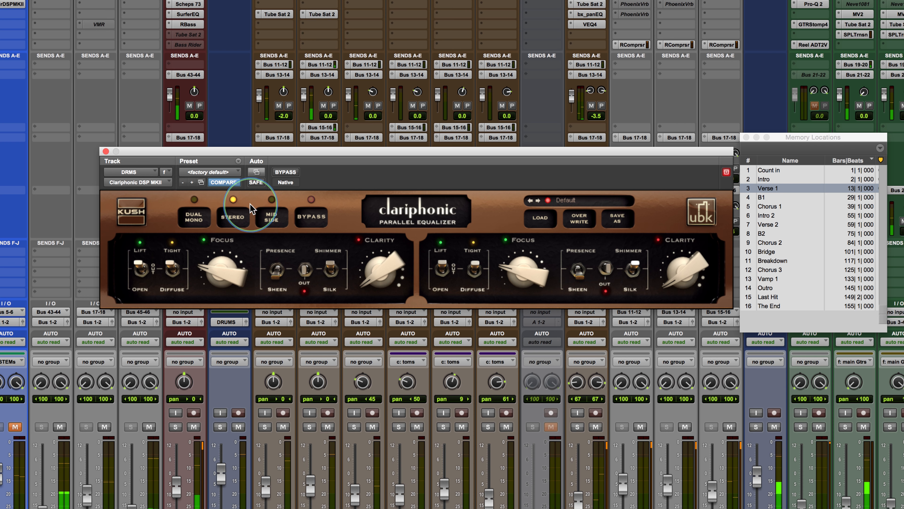
# Step: Lower the drum stem's Focus knob to about 9 o'clock and compare the equalized drums with the bypassed signal
pyautogui.click(289, 172)
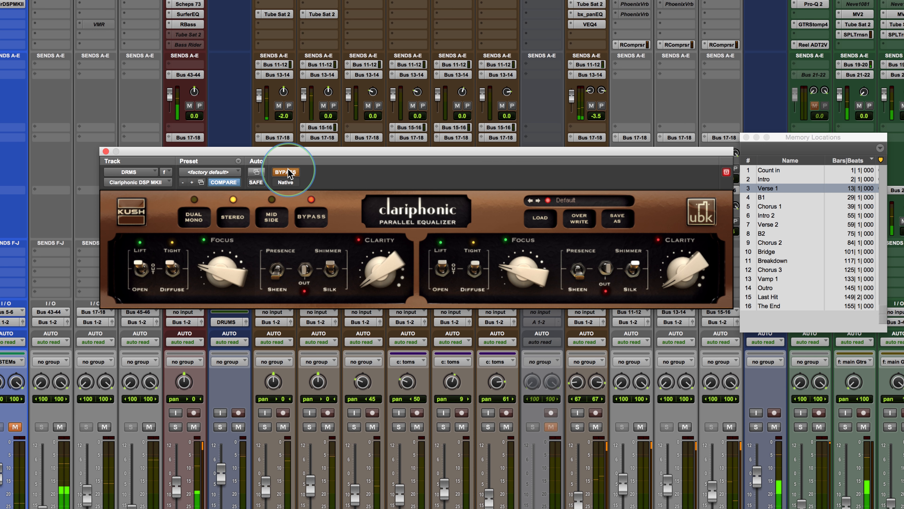
pyautogui.click(289, 173)
pyautogui.moveTo(205, 267); pyautogui.dragTo(191, 285)
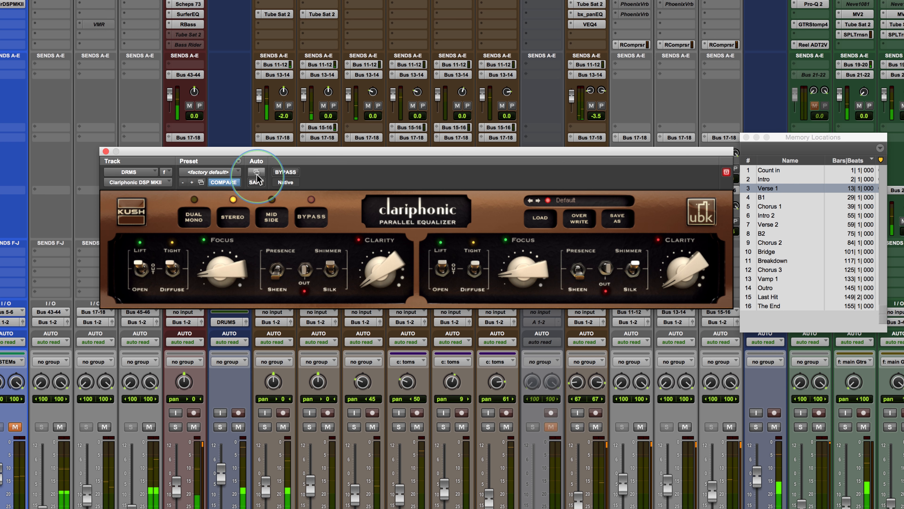
pyautogui.click(285, 172)
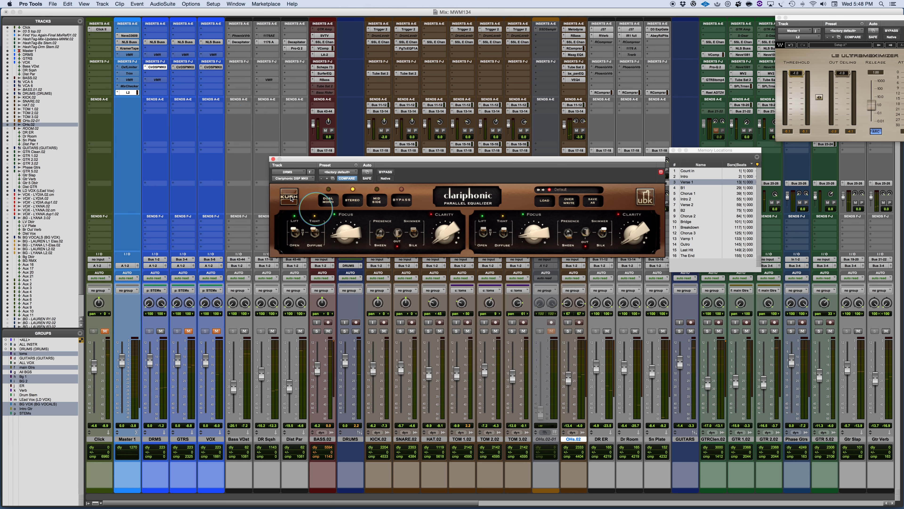
# Step: Open the Clariphonic on the GTRS stem and raise its Focus knob to about 9 o'clock
pyautogui.click(185, 67)
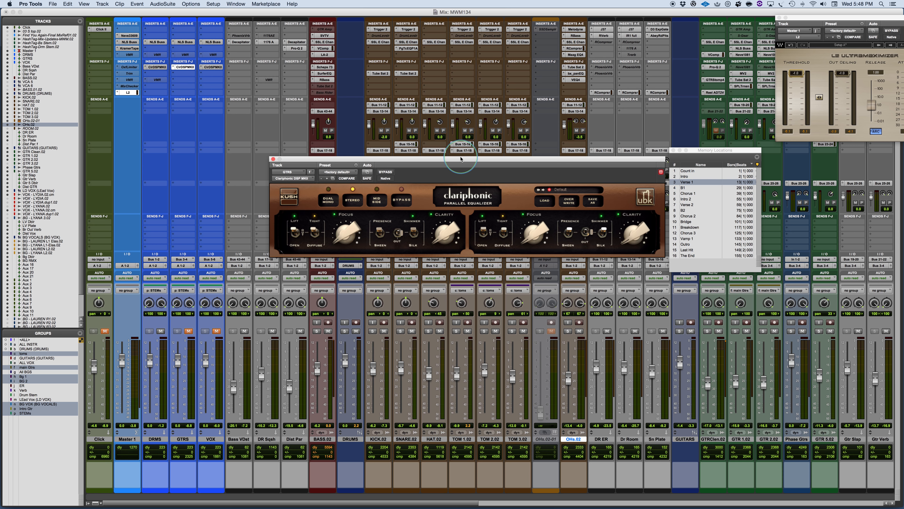
pyautogui.moveTo(460, 159); pyautogui.dragTo(445, 165)
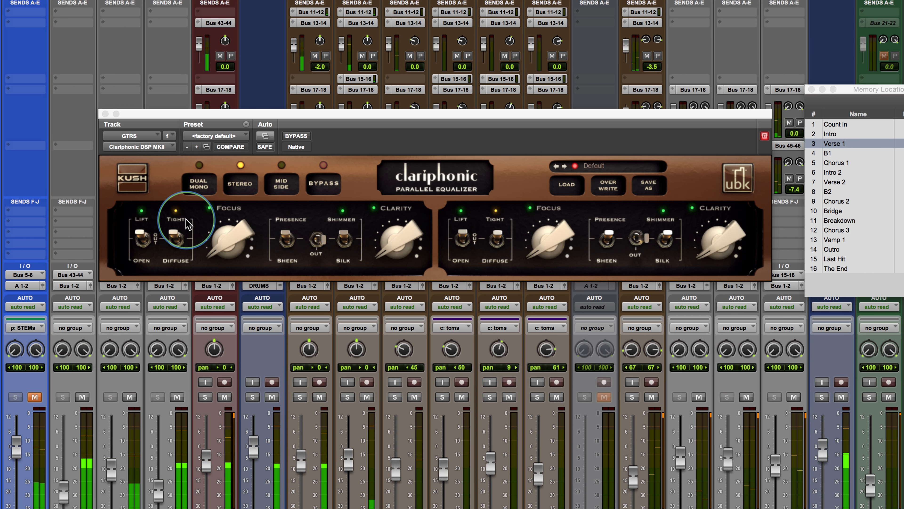
pyautogui.moveTo(220, 248); pyautogui.dragTo(211, 231)
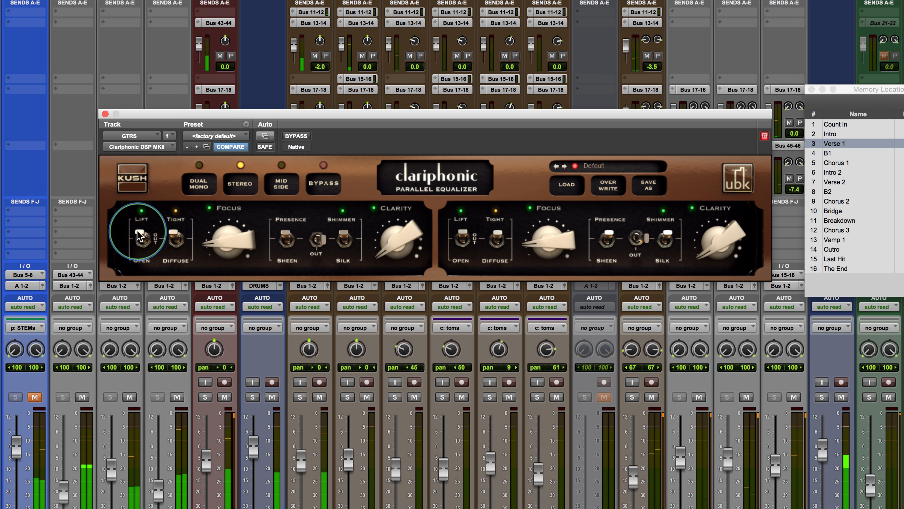
# Step: Switch the guitars' Focus band to Open and Diffuse, and compare the sound with the plug-in bypassed
pyautogui.click(142, 237)
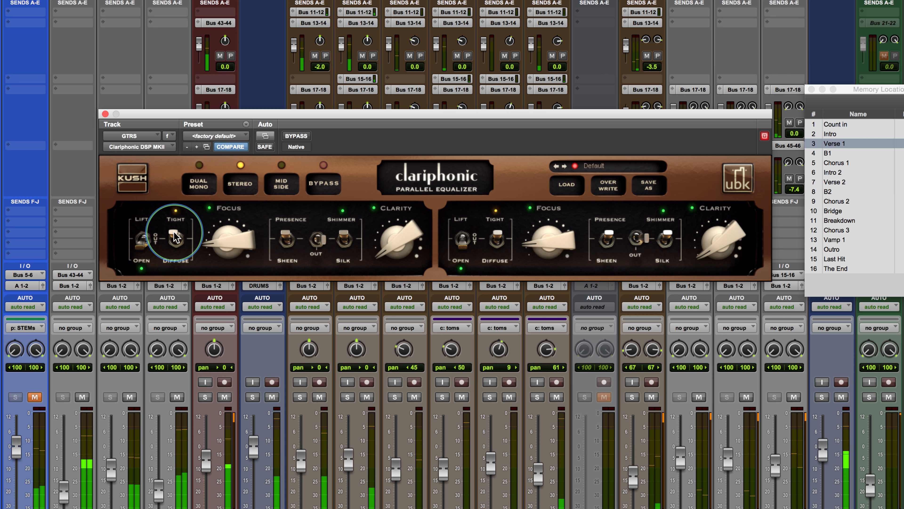
pyautogui.click(173, 239)
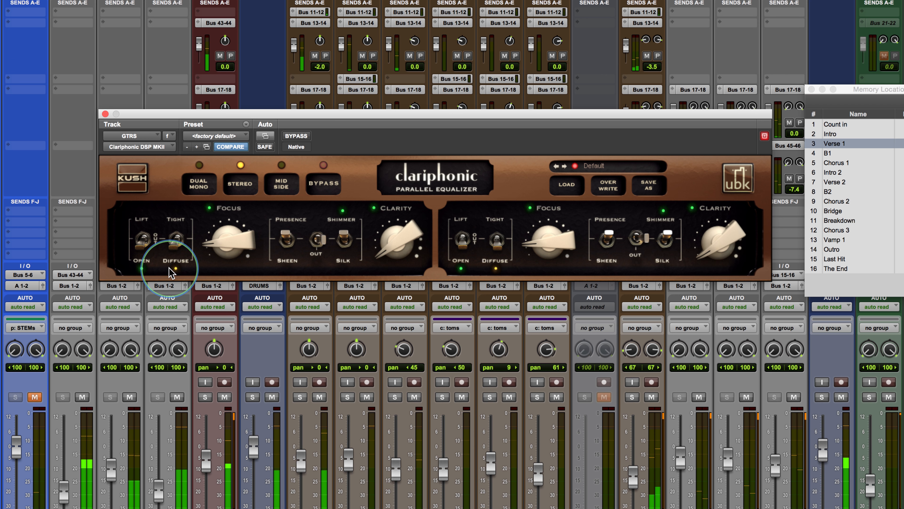
pyautogui.click(296, 137)
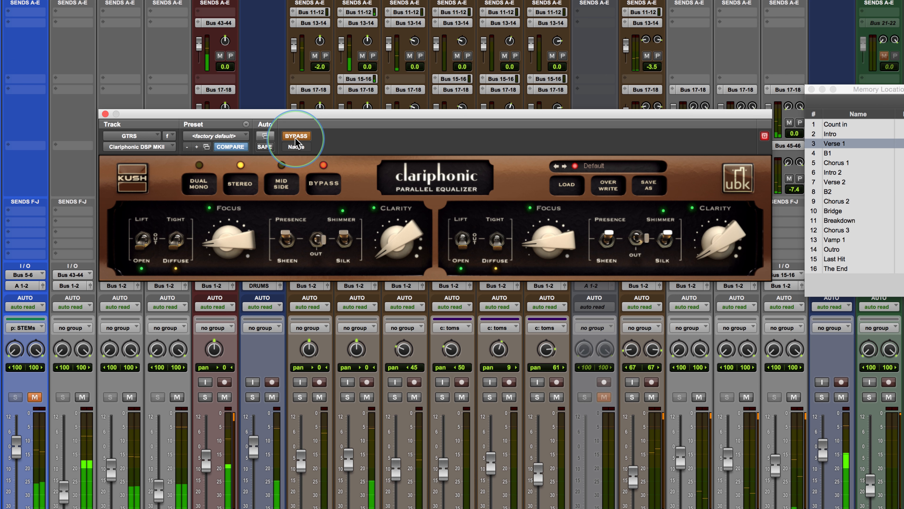
pyautogui.click(296, 138)
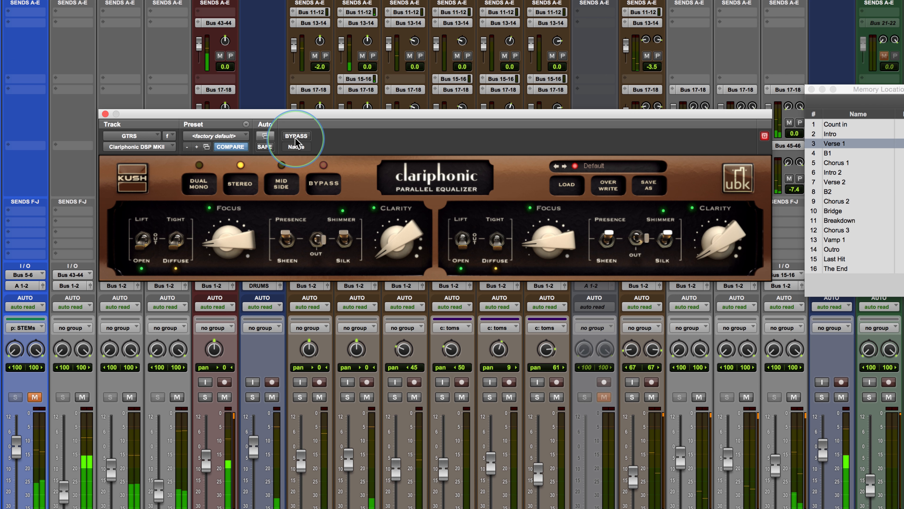
# Step: Switch the guitars' Focus band from Open to Lift while keeping Diffuse, and compare the result repeatedly with bypass
pyautogui.click(141, 246)
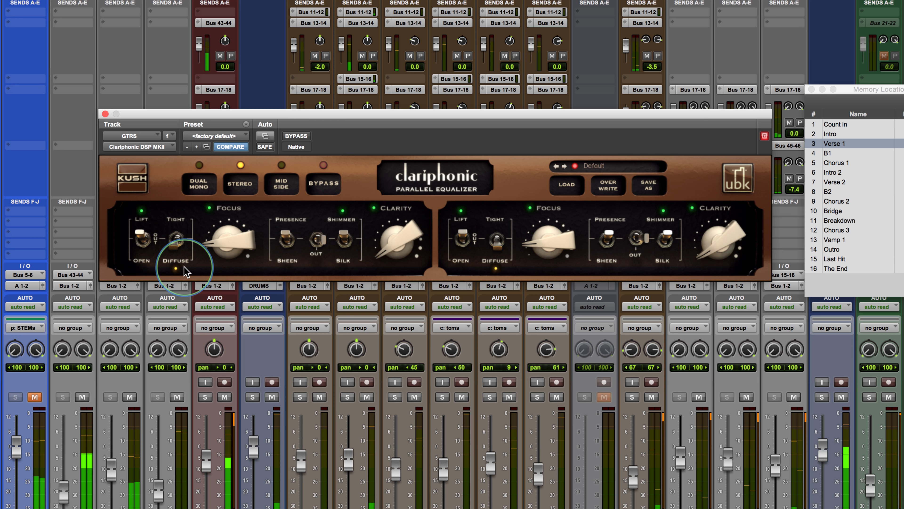
pyautogui.click(295, 136)
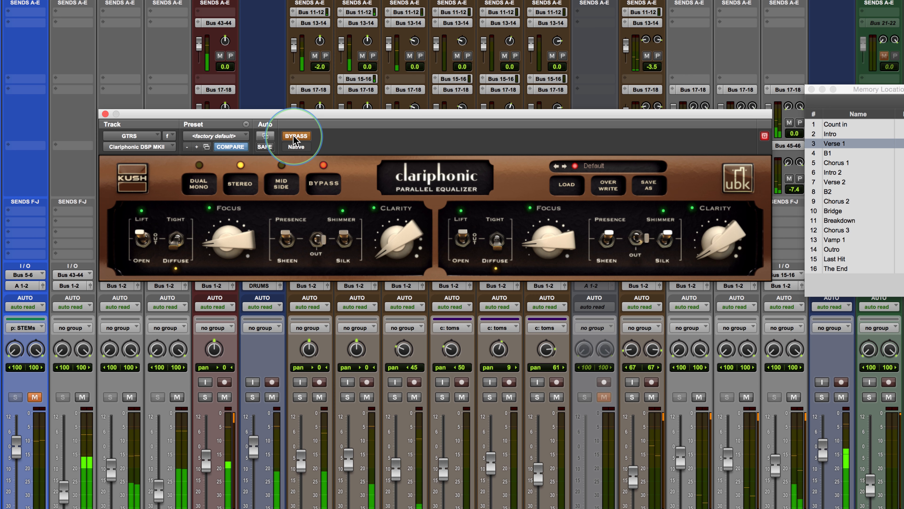
pyautogui.click(295, 136)
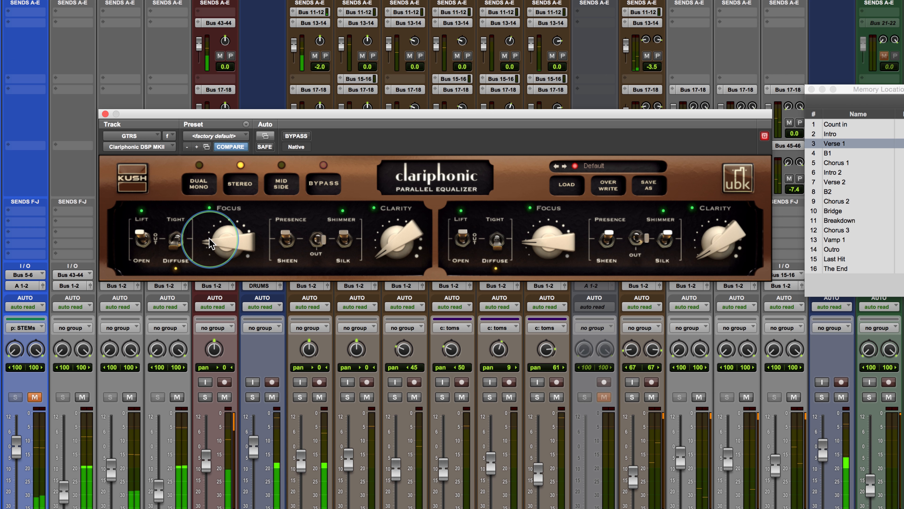
pyautogui.click(295, 137)
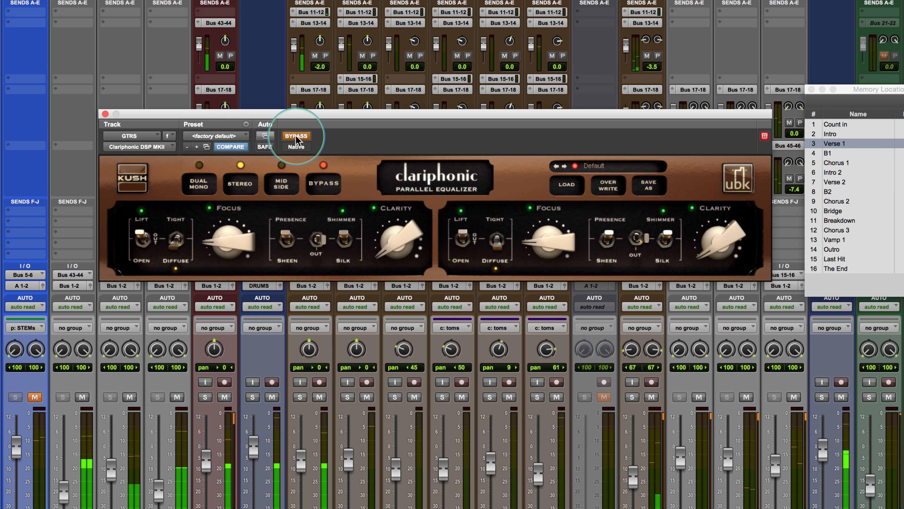
pyautogui.click(295, 137)
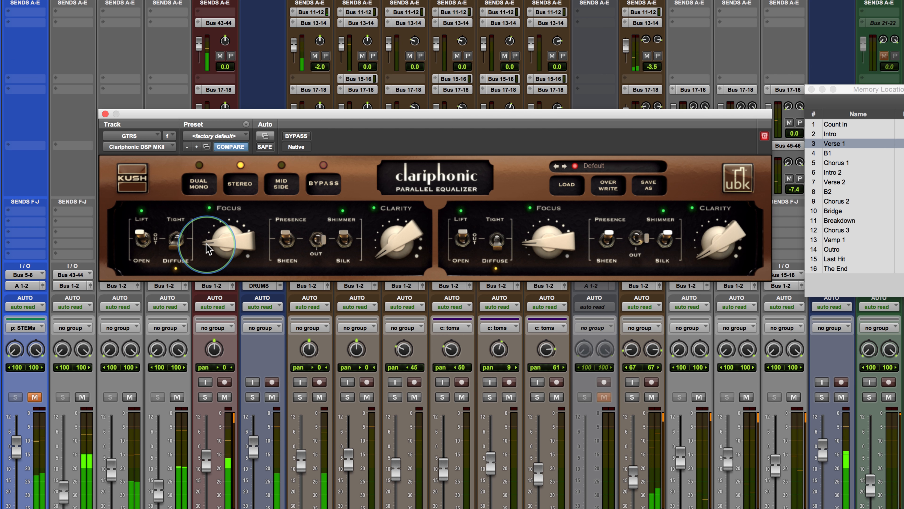
# Step: Set the guitars' Focus band to Tight alongside Lift, and compare the processed and bypassed sound
pyautogui.click(174, 238)
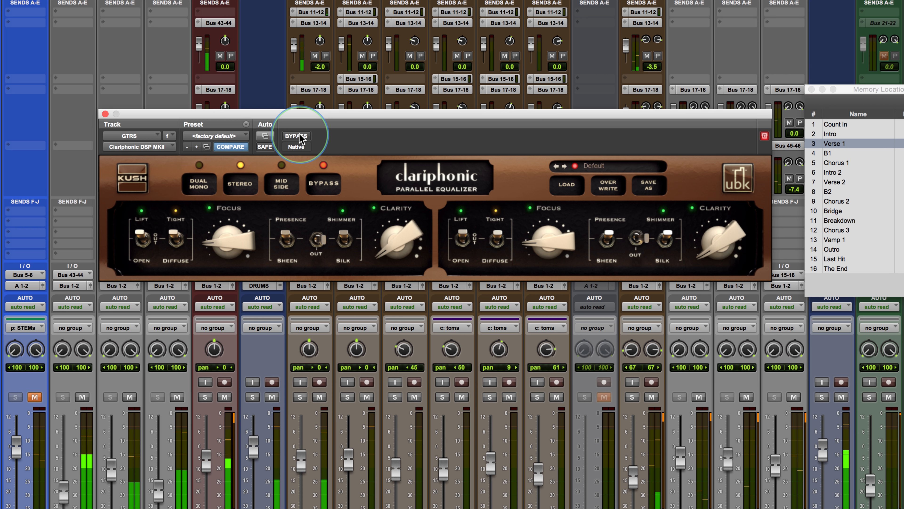
pyautogui.click(297, 136)
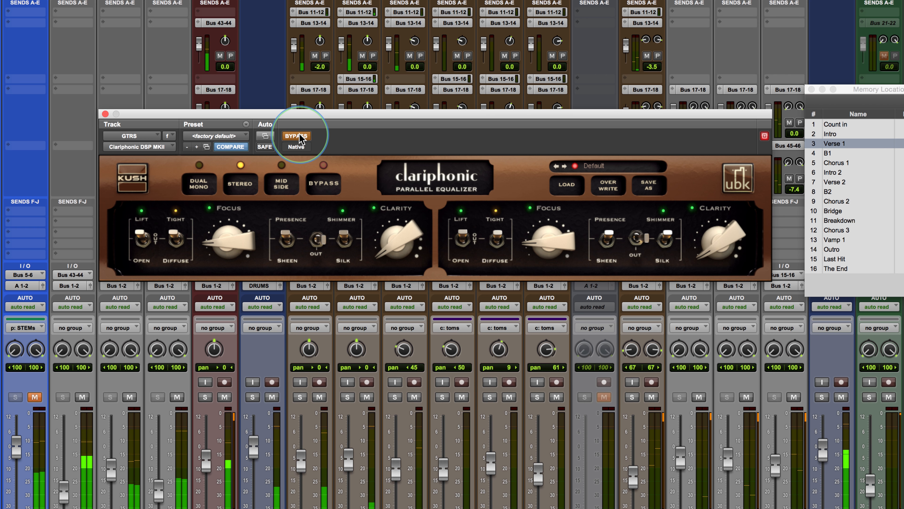
pyautogui.click(298, 136)
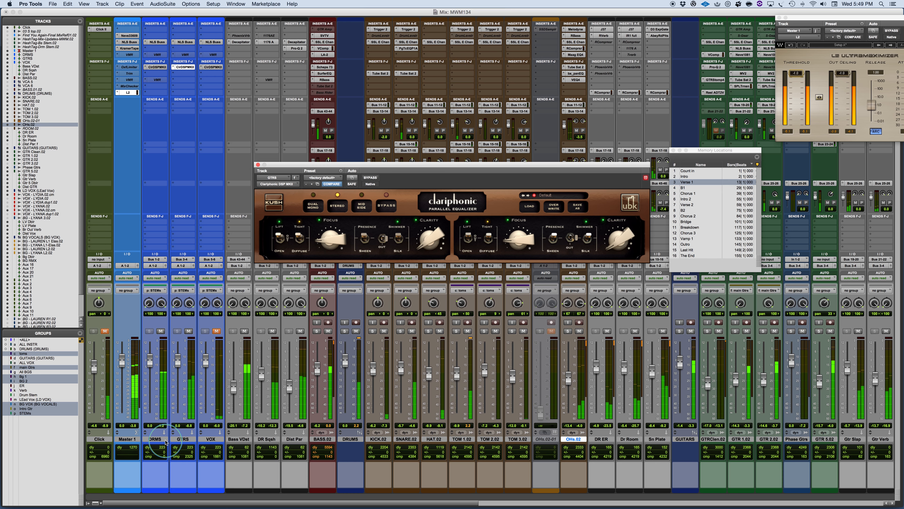
# Step: Select the DRMS, GTRS and VOX tracks and bypass and re-enable their Clariphonic inserts together to compare the mix
pyautogui.click(155, 439)
pyautogui.keyDown('shift'); pyautogui.click(210, 439); pyautogui.keyUp('shift')
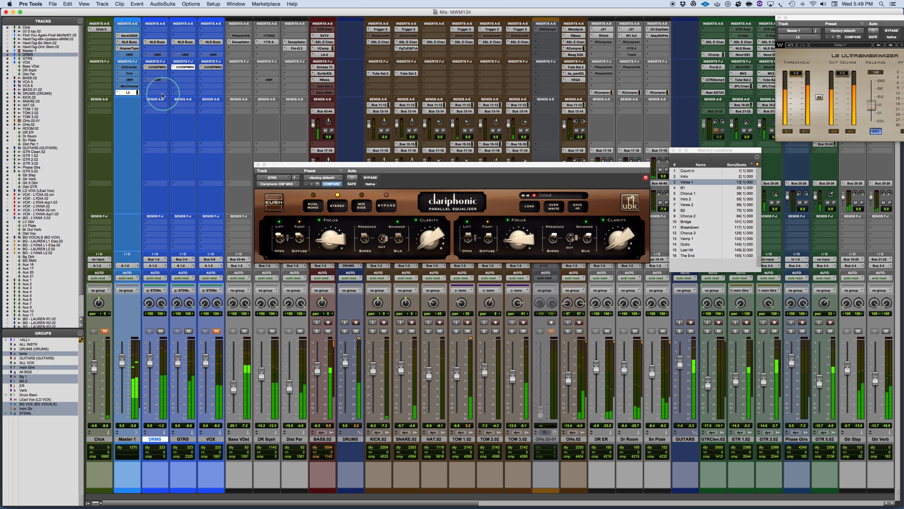
pyautogui.keyDown('alt'); pyautogui.keyDown('shift'); pyautogui.keyDown('super'); pyautogui.click(158, 69); pyautogui.keyUp('super'); pyautogui.keyUp('shift'); pyautogui.keyUp('alt')
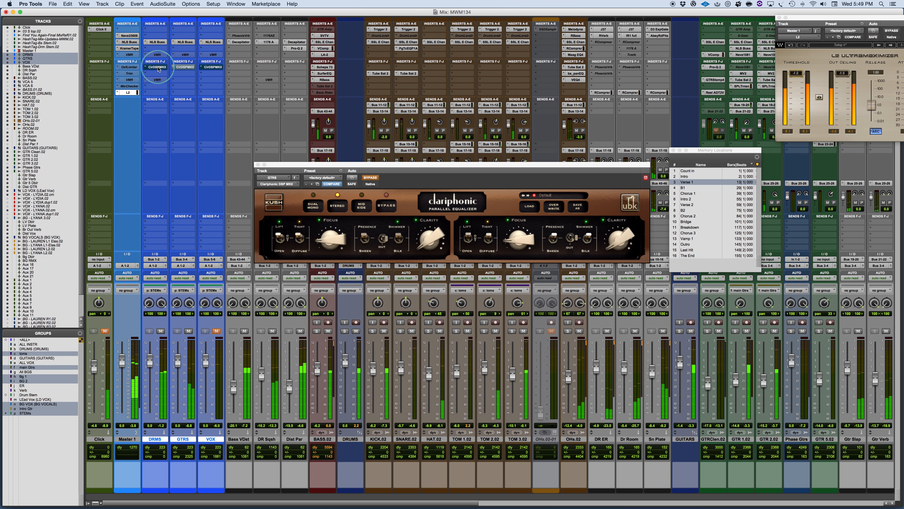
pyautogui.keyDown('alt'); pyautogui.keyDown('shift'); pyautogui.keyDown('super'); pyautogui.click(159, 69); pyautogui.keyUp('super'); pyautogui.keyUp('shift'); pyautogui.keyUp('alt')
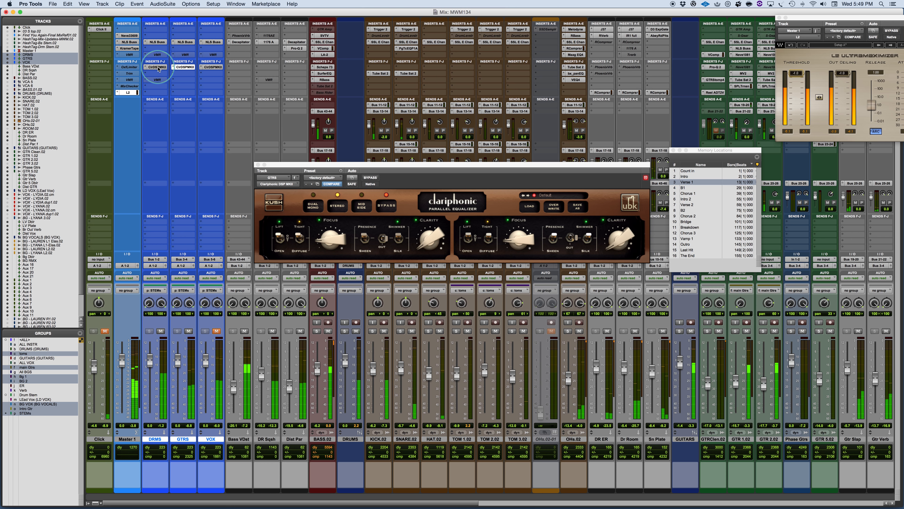
pyautogui.keyDown('super'); pyautogui.click(159, 70); pyautogui.keyUp('super')
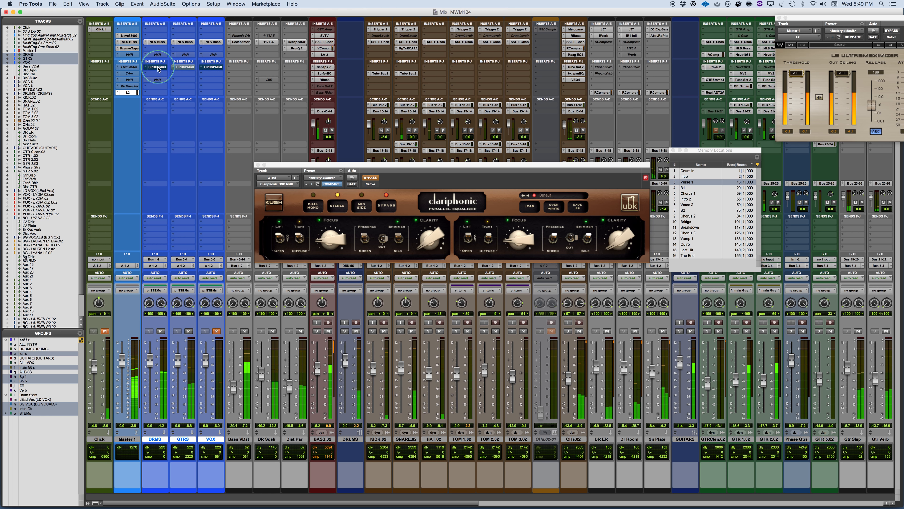
pyautogui.keyDown('super'); pyautogui.click(159, 70); pyautogui.keyUp('super')
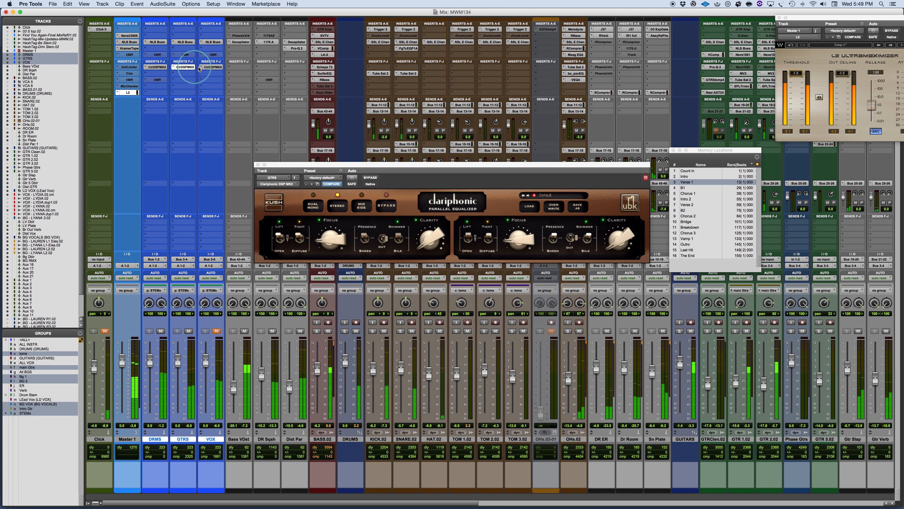
# Step: Stop playback, open the VOX stem's Clariphonic, and mute the DRMS and GTRS stems to leave the vocals audible
pyautogui.press('space')
pyautogui.click(213, 68)
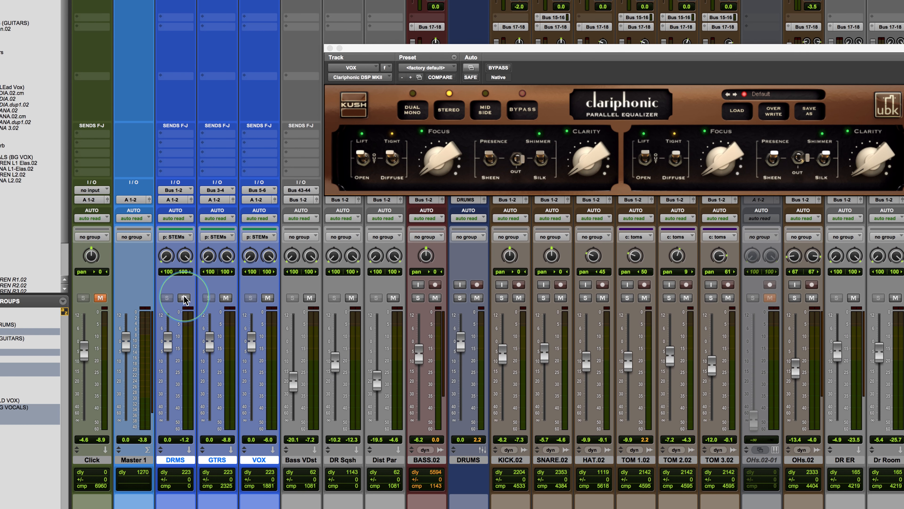
pyautogui.click(225, 298)
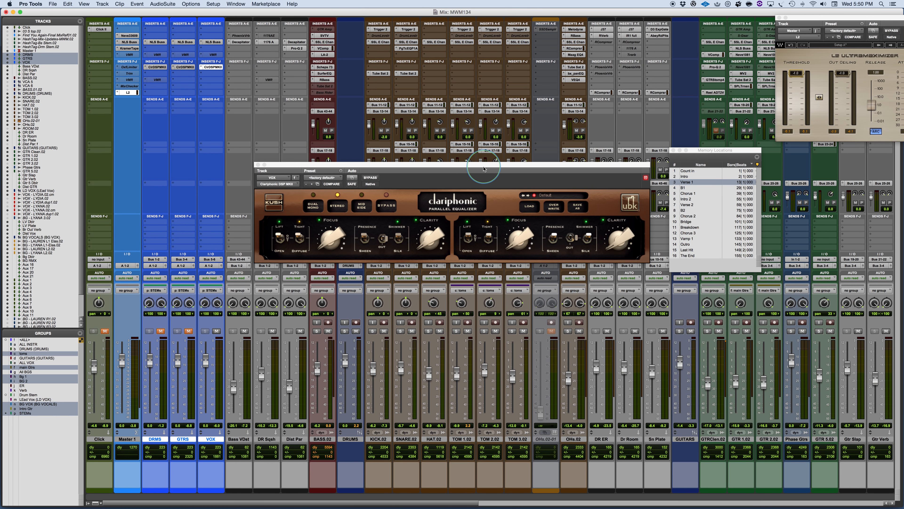
# Step: Play the vocals, raise the VOX Clarity knob to about 9 o'clock, and switch its Clarity band to Presence
pyautogui.moveTo(484, 169); pyautogui.dragTo(502, 166)
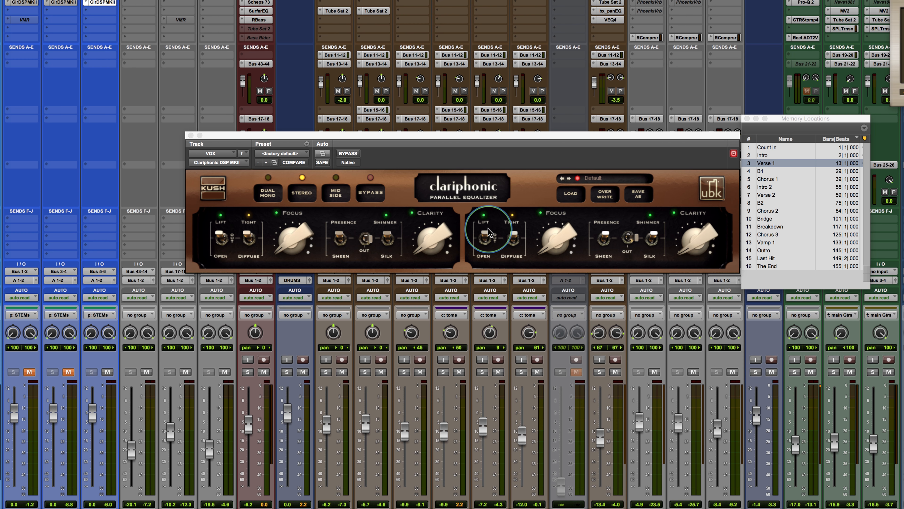
pyautogui.press('space')
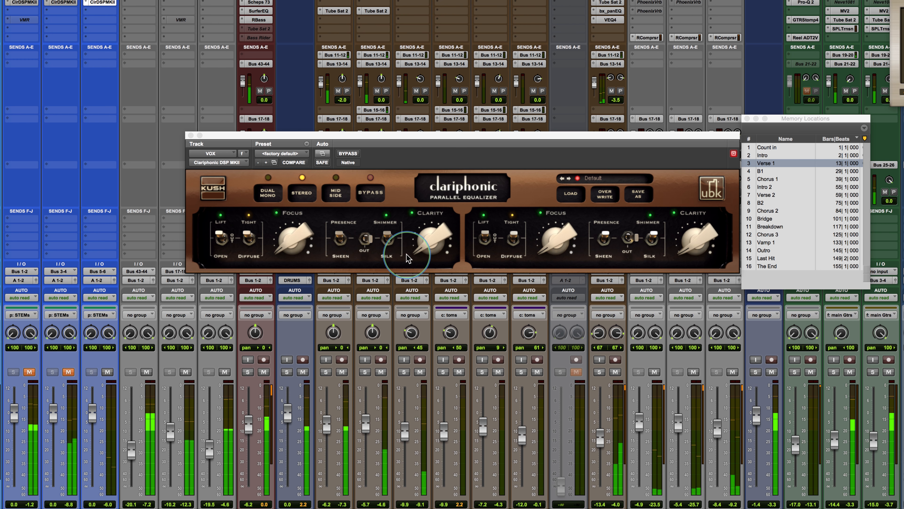
pyautogui.moveTo(416, 246)
pyautogui.mouseDown()
pyautogui.moveTo(416, 236)
pyautogui.moveTo(416, 251)
pyautogui.mouseUp()
pyautogui.click(362, 245)
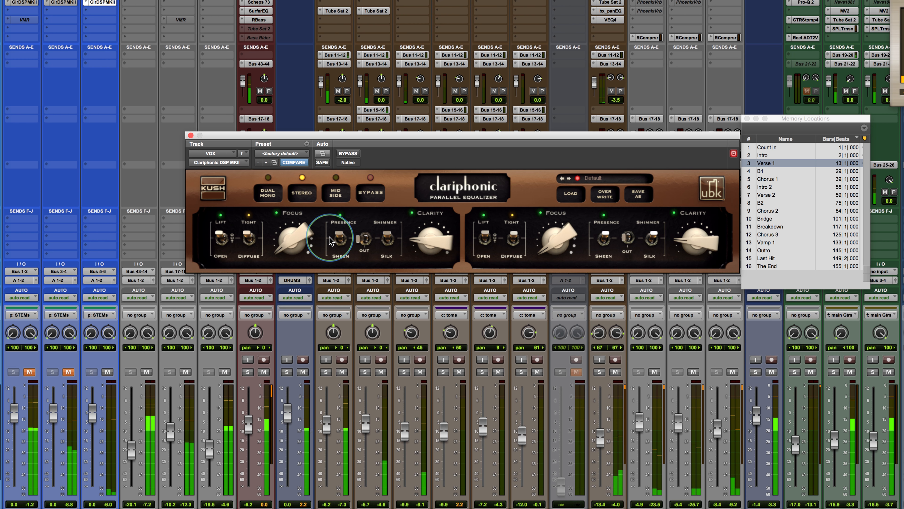
# Step: Raise the VOX Clarity knob to about 9:30 on Presence and compare the vocals with the Clariphonic bypassed and active
pyautogui.moveTo(421, 245); pyautogui.dragTo(417, 238)
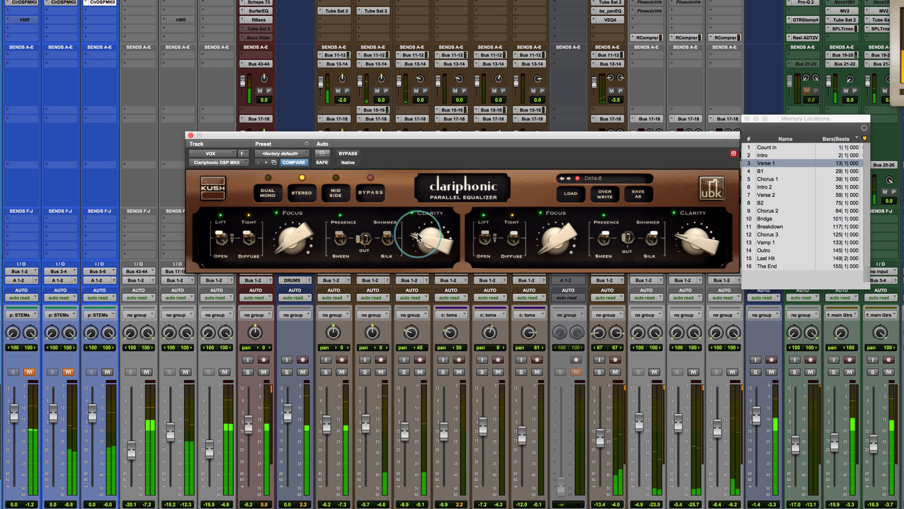
pyautogui.click(349, 154)
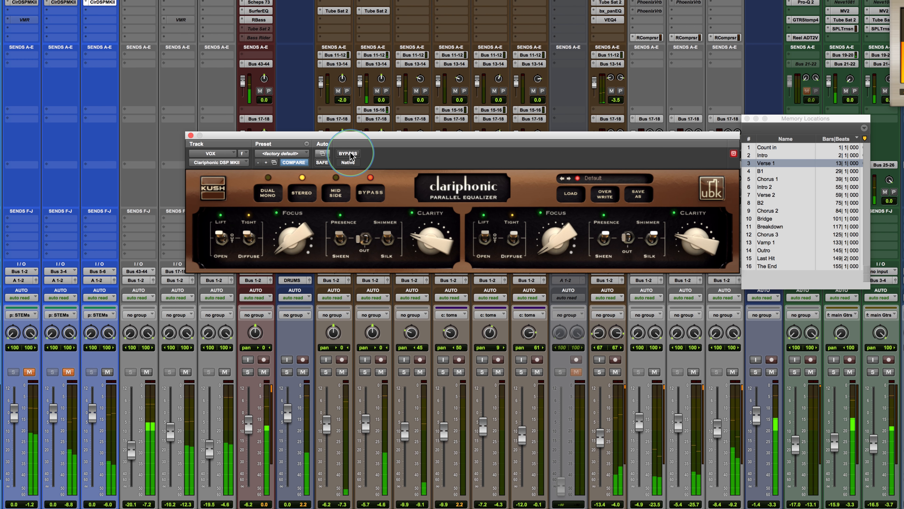
pyautogui.click(351, 156)
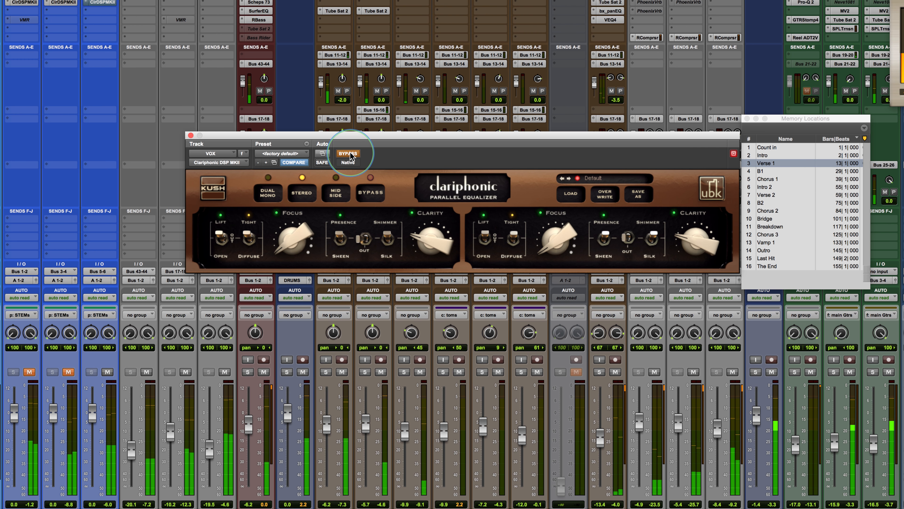
pyautogui.click(350, 155)
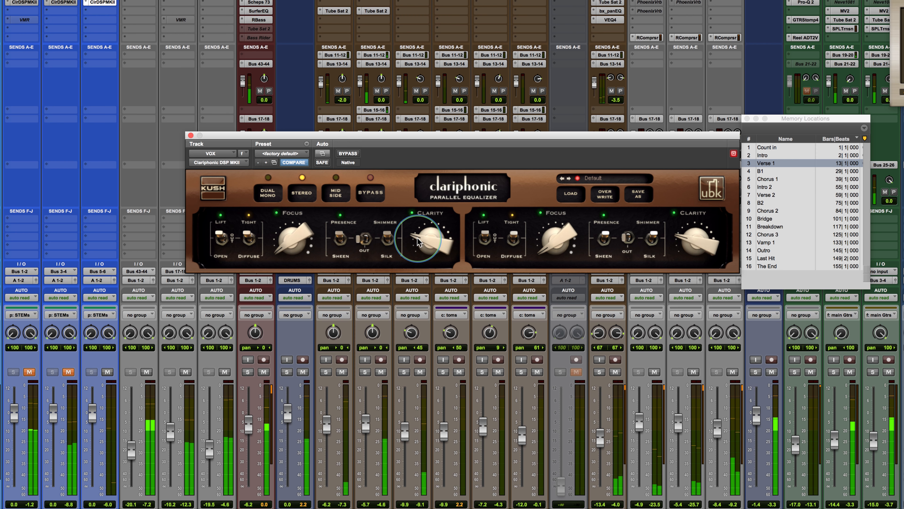
pyautogui.click(363, 172)
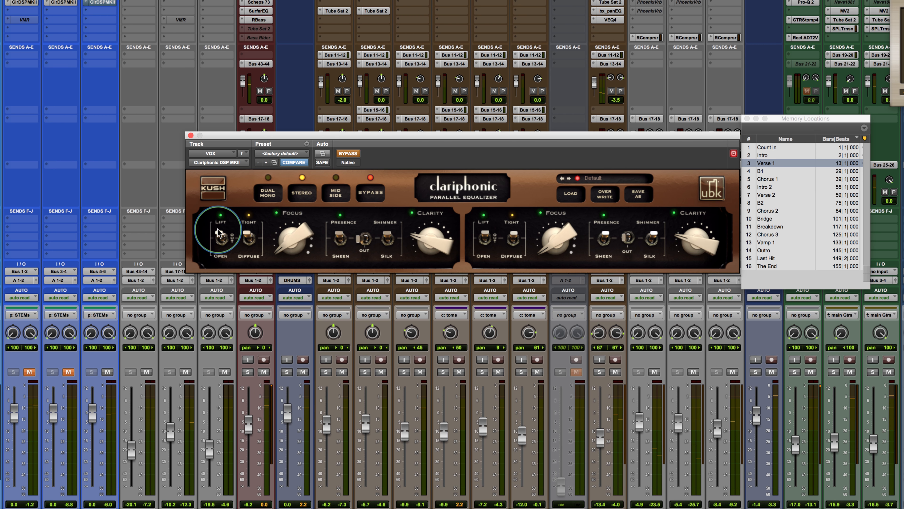
# Step: With the VOX Clarity band out, switch Focus to Open, raise its knob to about 9 o'clock, and compare against bypass
pyautogui.moveTo(218, 246); pyautogui.dragTo(219, 264)
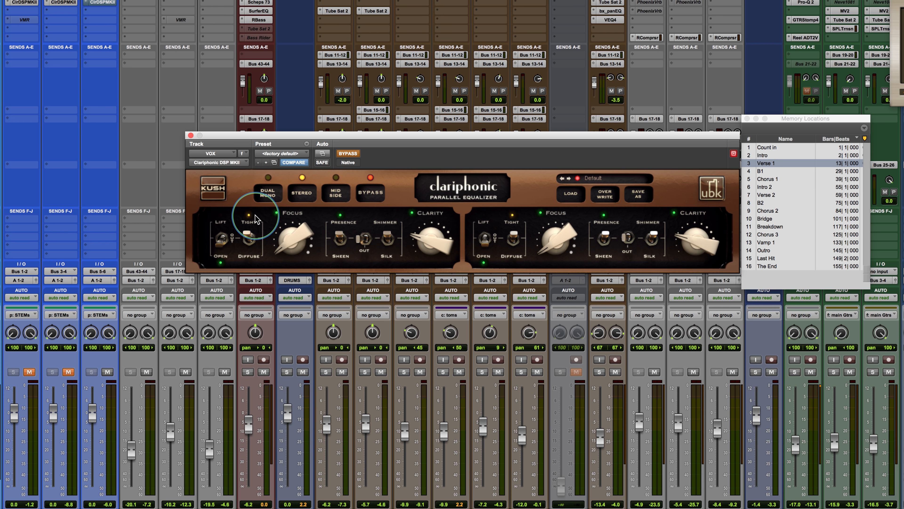
pyautogui.click(349, 153)
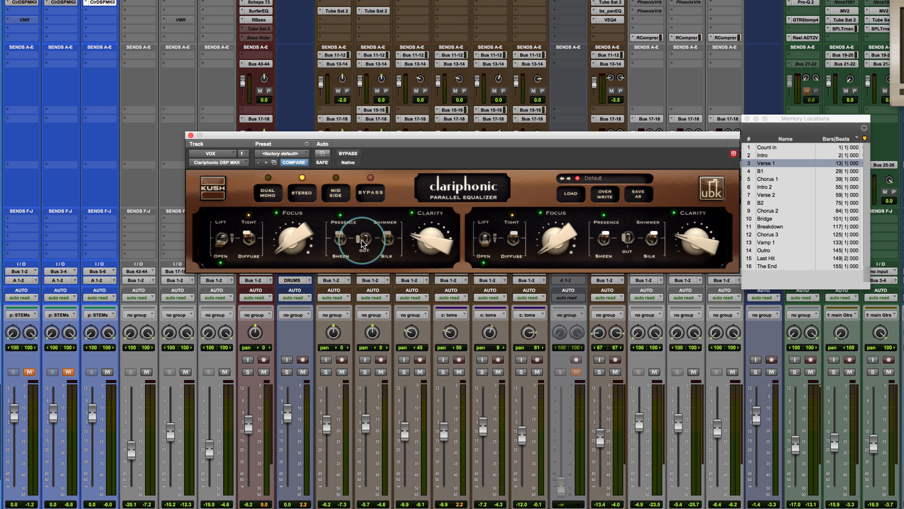
pyautogui.press('space')
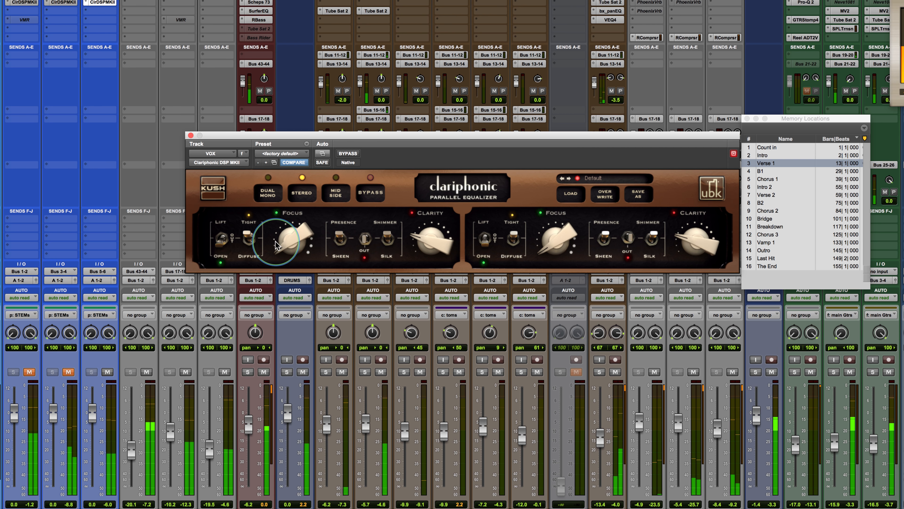
pyautogui.moveTo(283, 243)
pyautogui.mouseDown()
pyautogui.moveTo(287, 217)
pyautogui.moveTo(278, 228)
pyautogui.mouseUp()
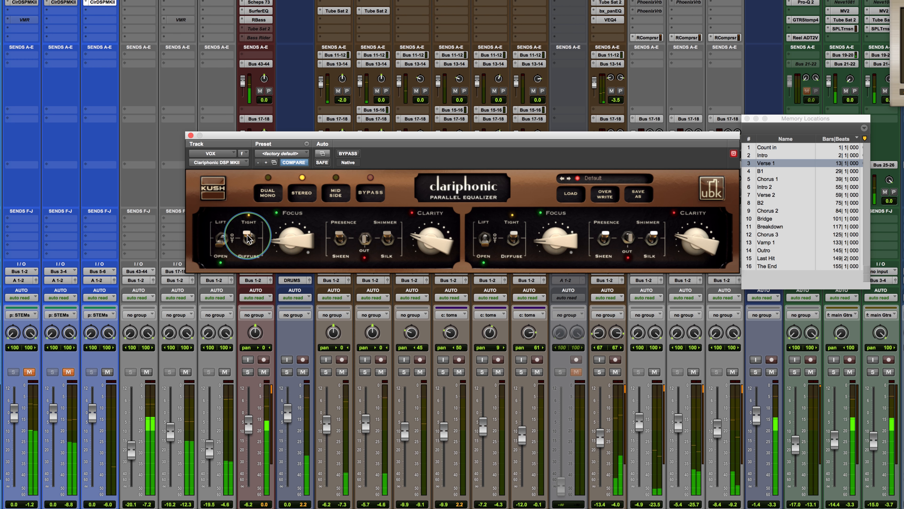
pyautogui.click(348, 154)
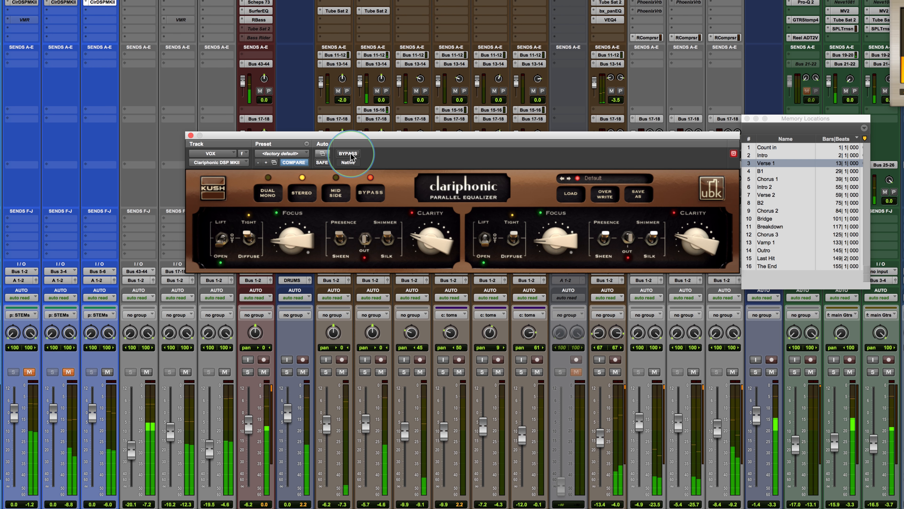
pyautogui.click(348, 154)
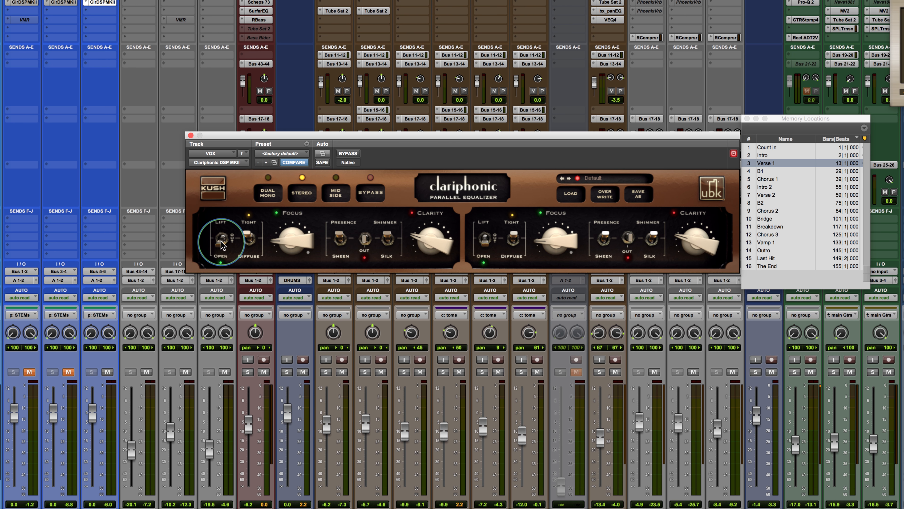
# Step: Switch the VOX Clarity band to Sheen and toggle it out and in during playback to compare it with Focus alone
pyautogui.click(342, 246)
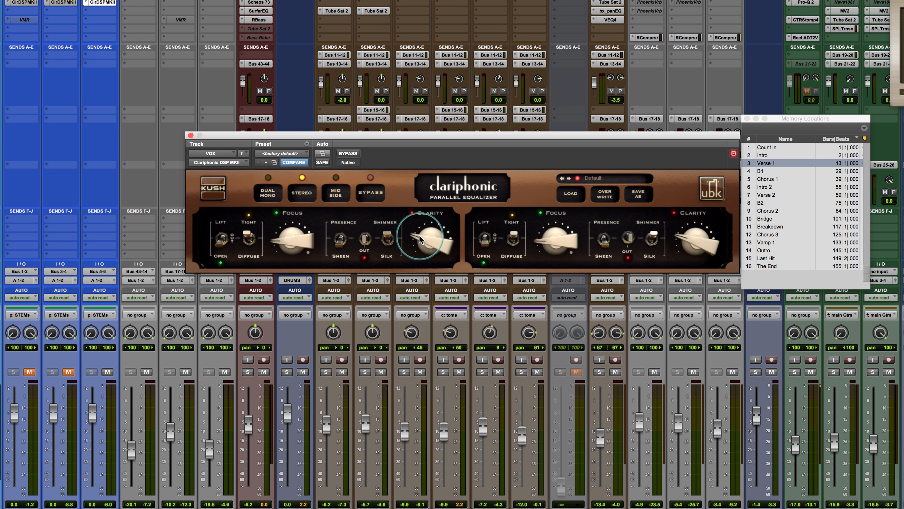
pyautogui.click(364, 241)
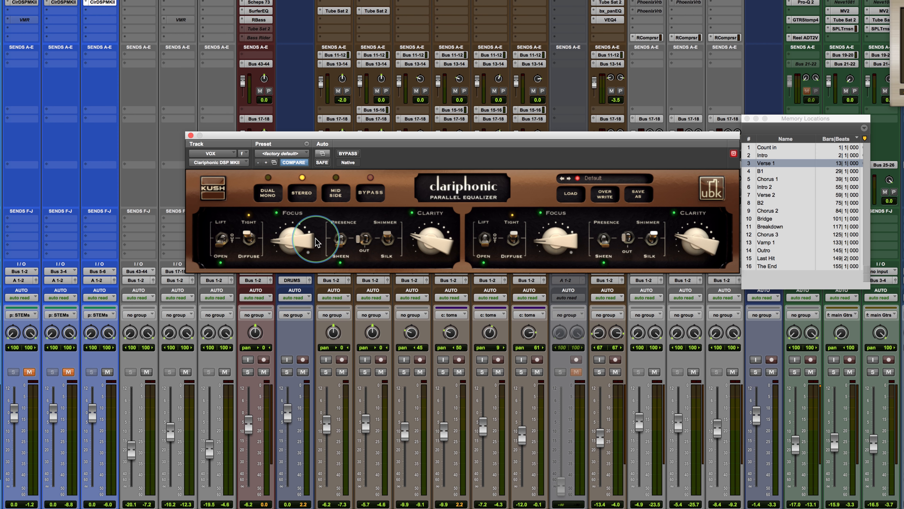
pyautogui.click(366, 251)
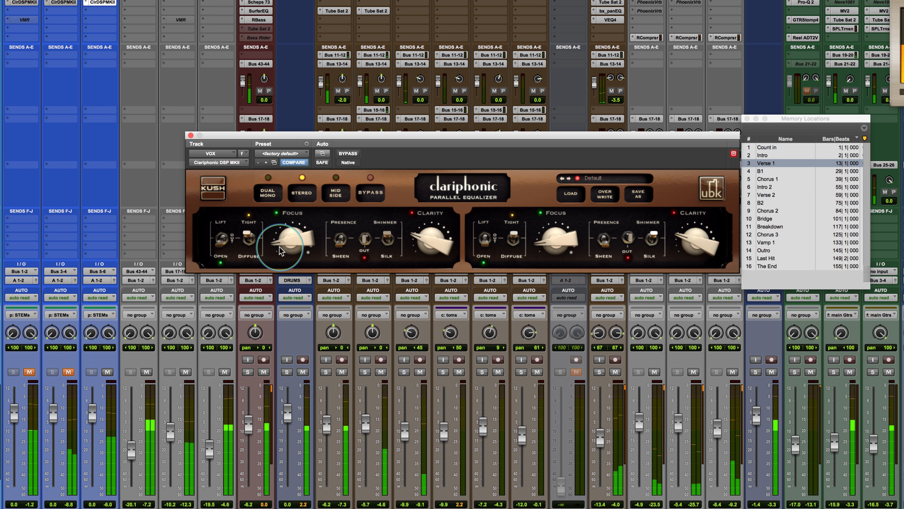
pyautogui.click(365, 238)
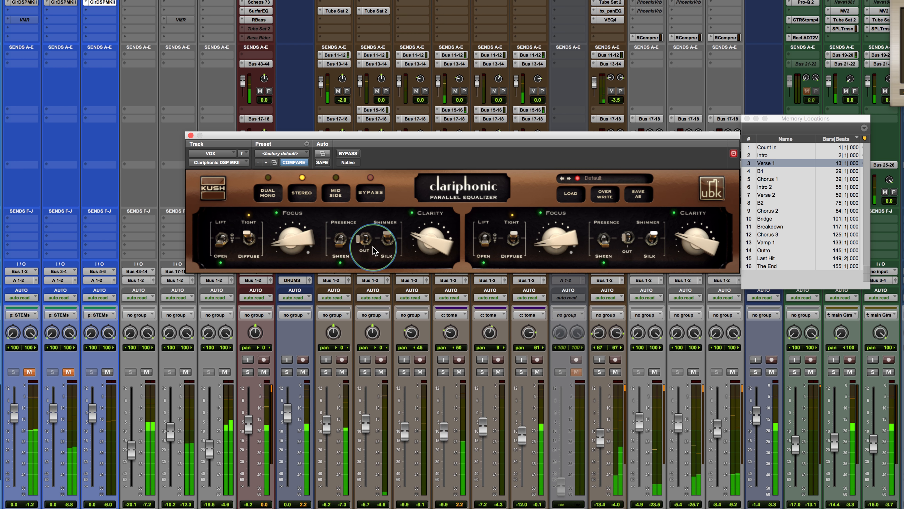
pyautogui.click(365, 254)
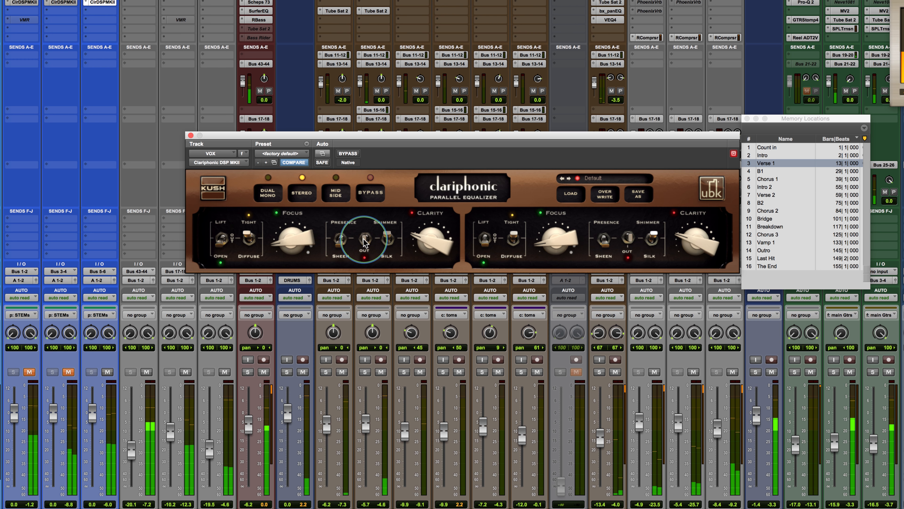
pyautogui.click(365, 243)
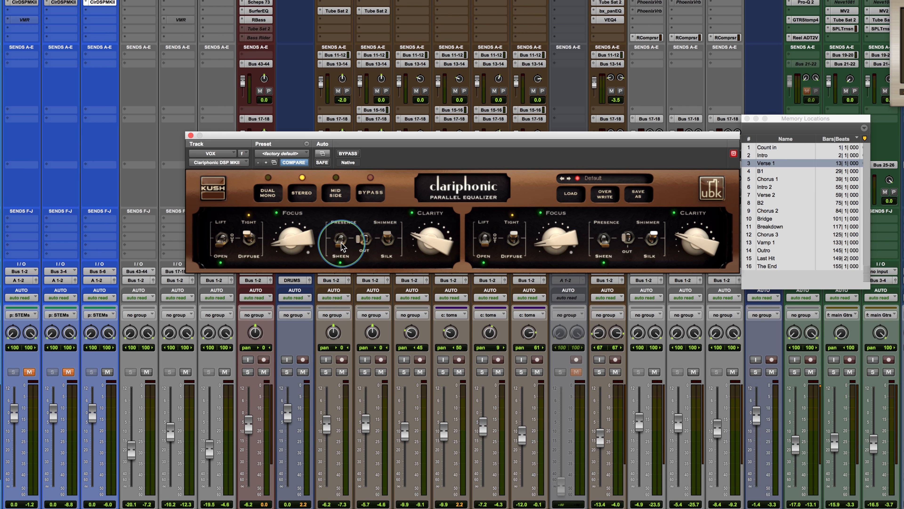
# Step: Switch the VOX Clarity band to Shimmer, raise its knob to about 11 o'clock, and compare the processed and bypassed vocals
pyautogui.moveTo(360, 241); pyautogui.dragTo(401, 242)
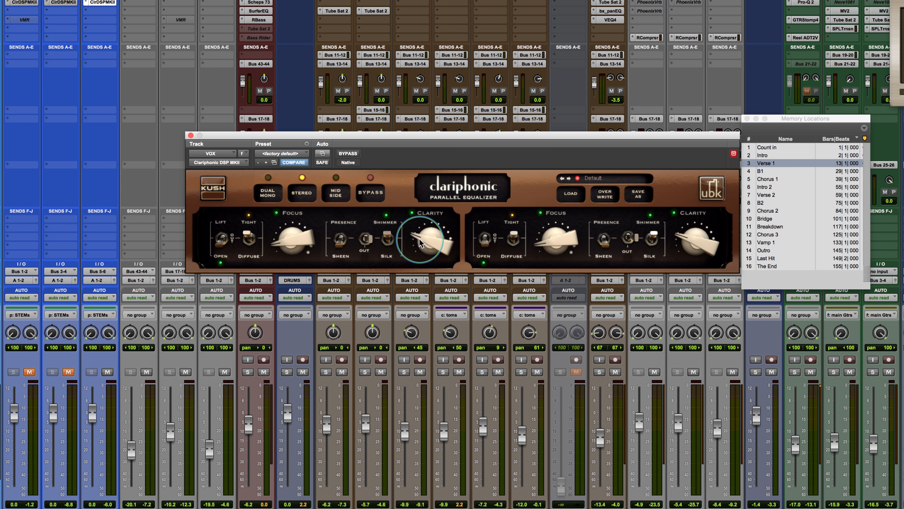
pyautogui.moveTo(419, 242); pyautogui.dragTo(424, 217)
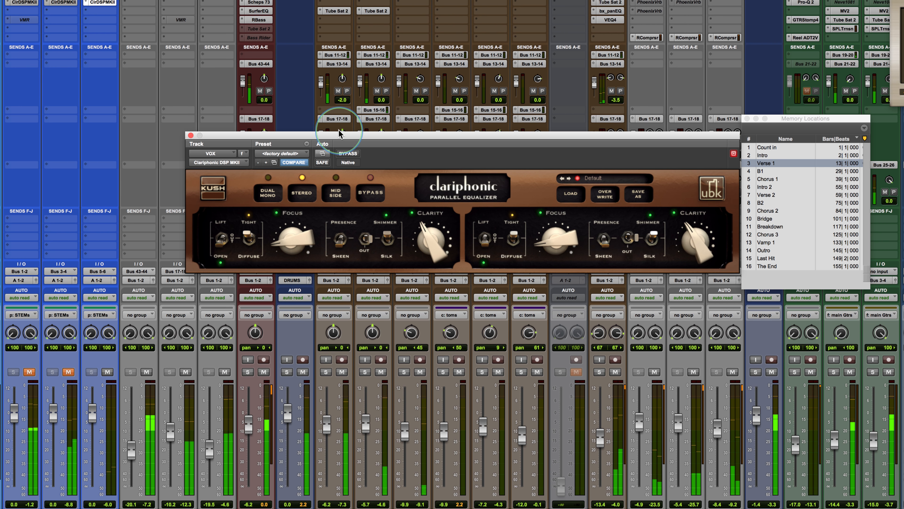
pyautogui.click(349, 154)
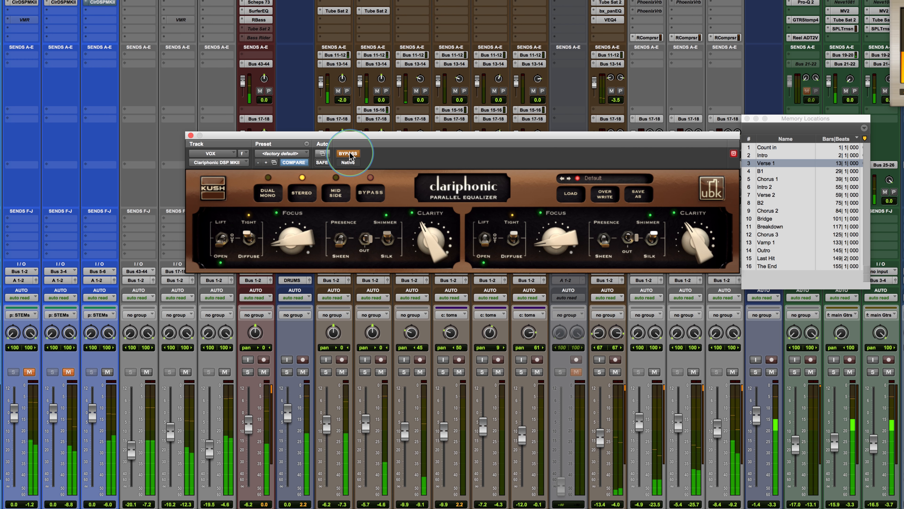
pyautogui.click(348, 153)
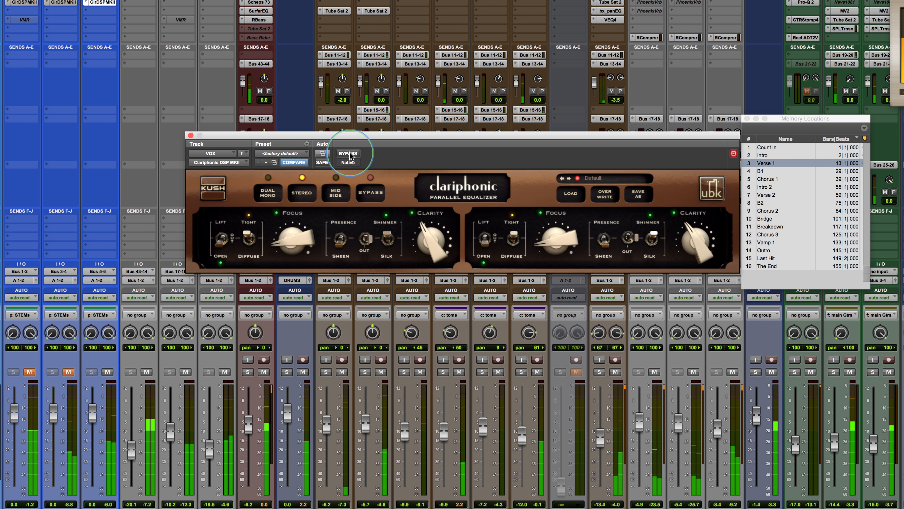
pyautogui.click(350, 154)
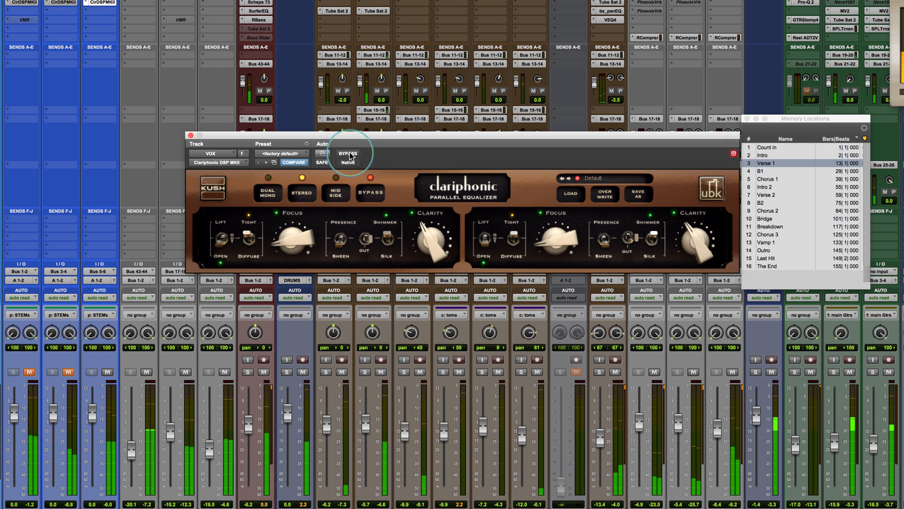
pyautogui.click(350, 153)
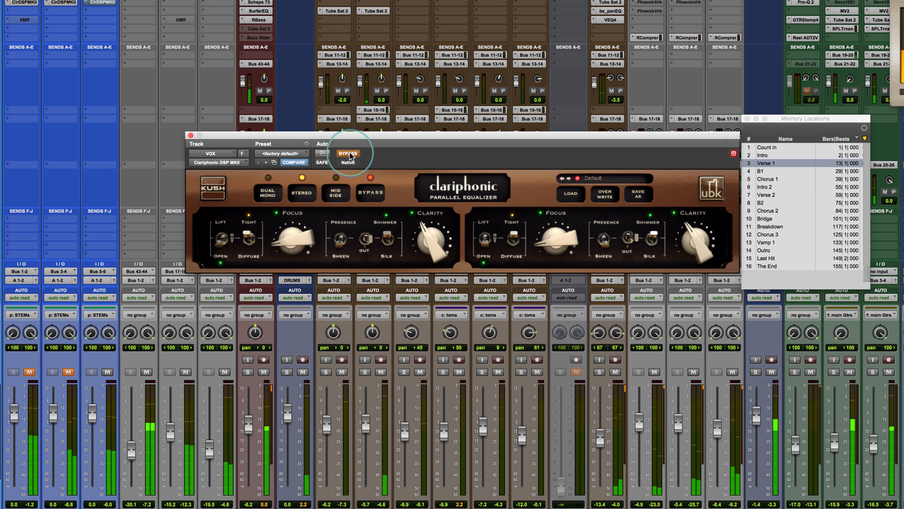
pyautogui.click(350, 154)
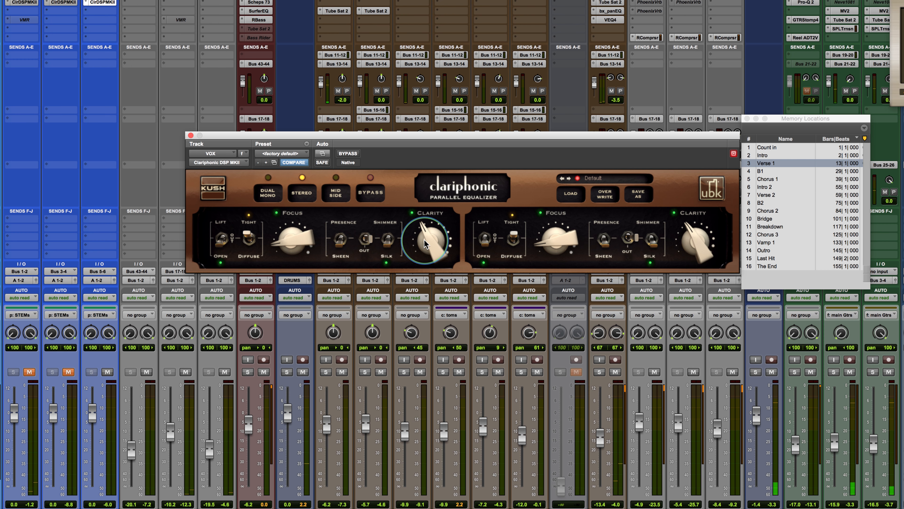
# Step: With the VOX Clarity band on Silk, lower its knob to about 9 o'clock and on to about 8:30, comparing each against bypass
pyautogui.moveTo(425, 243)
pyautogui.mouseDown()
pyautogui.moveTo(420, 178)
pyautogui.moveTo(418, 240)
pyautogui.moveTo(413, 233)
pyautogui.mouseUp()
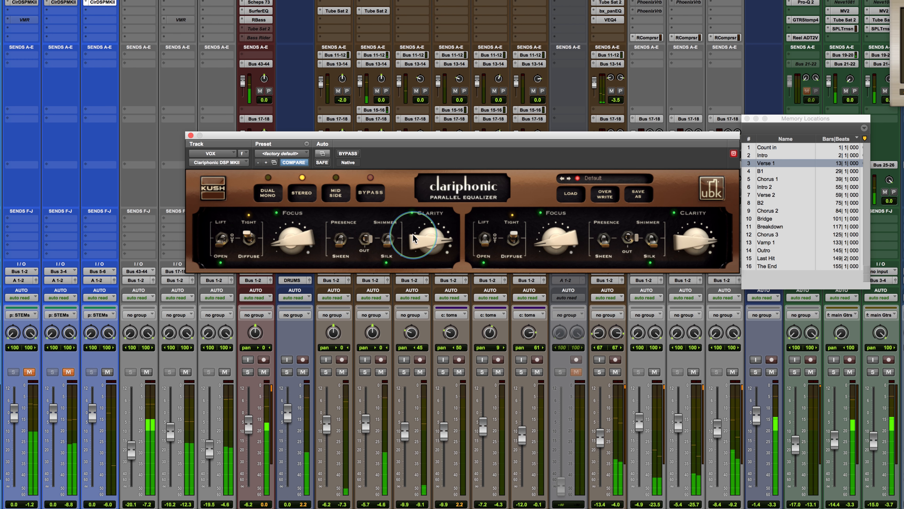
pyautogui.click(369, 198)
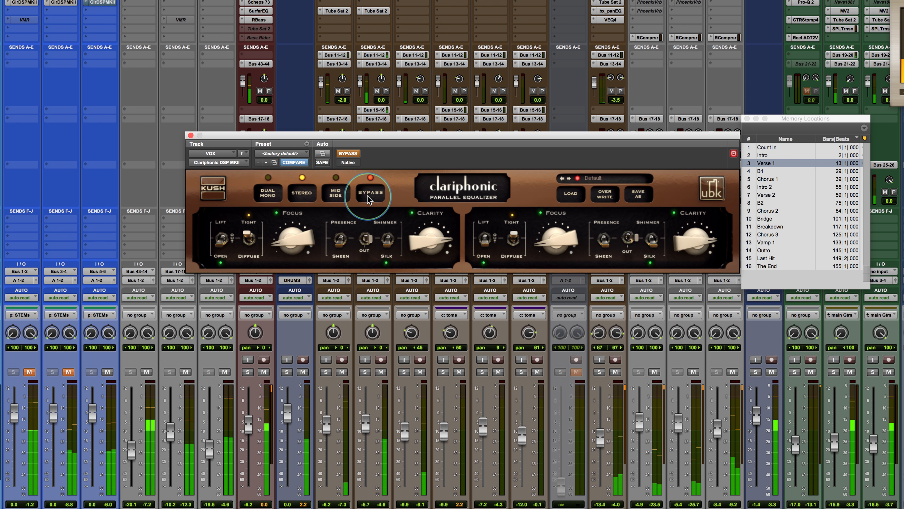
pyautogui.click(369, 198)
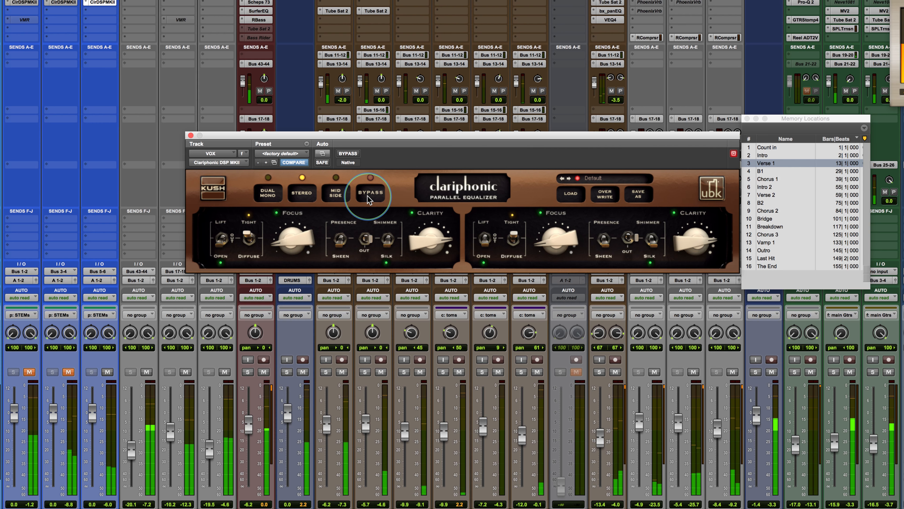
pyautogui.moveTo(417, 266); pyautogui.dragTo(412, 256)
pyautogui.click(372, 196)
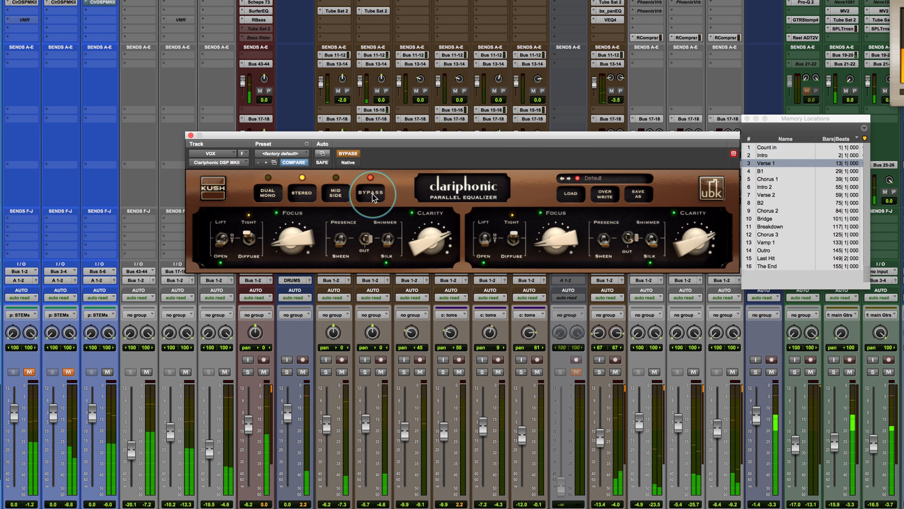
pyautogui.click(372, 195)
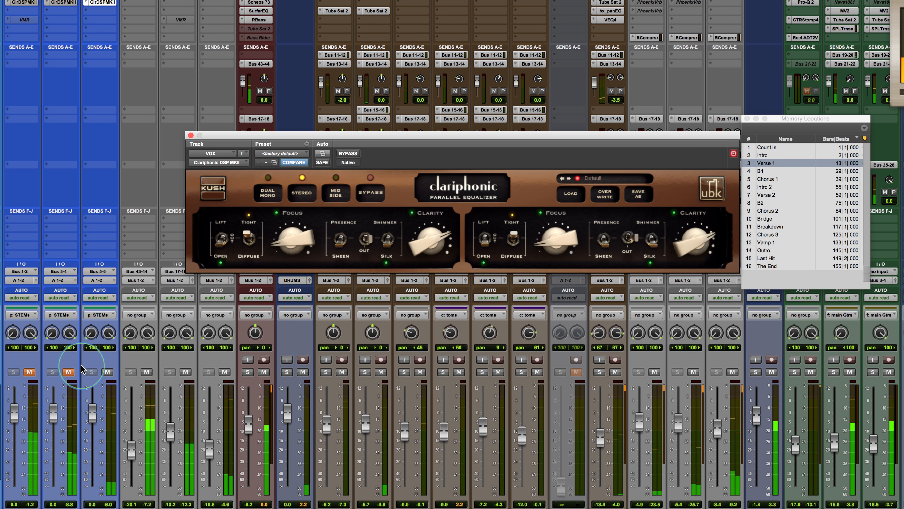
# Step: Unmute the DRMS and GTRS stems and, while the full mix plays, set the VOX Clarity band to Shimmer at about 12 o'clock
pyautogui.click(29, 371)
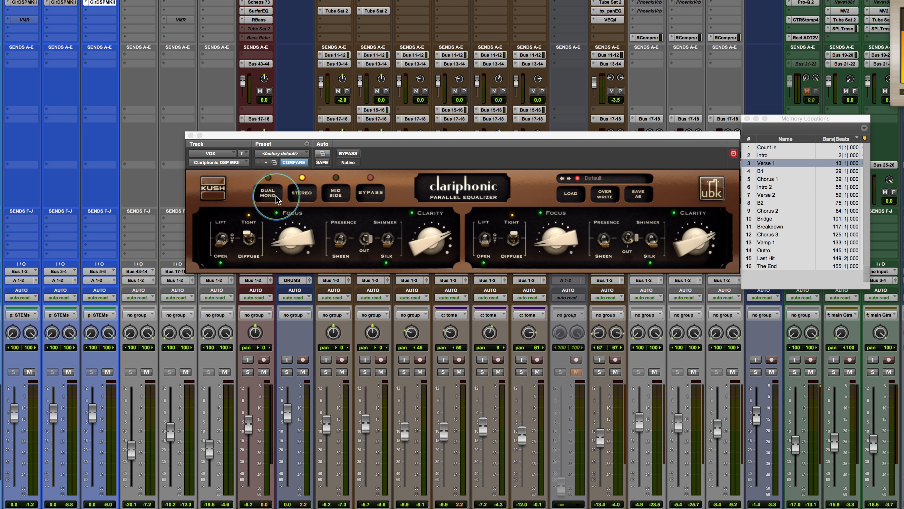
pyautogui.press('space')
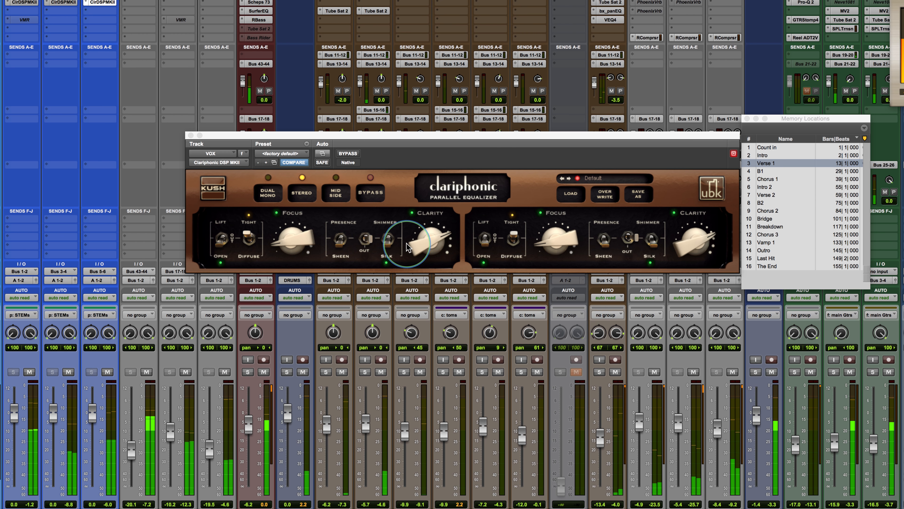
pyautogui.click(388, 238)
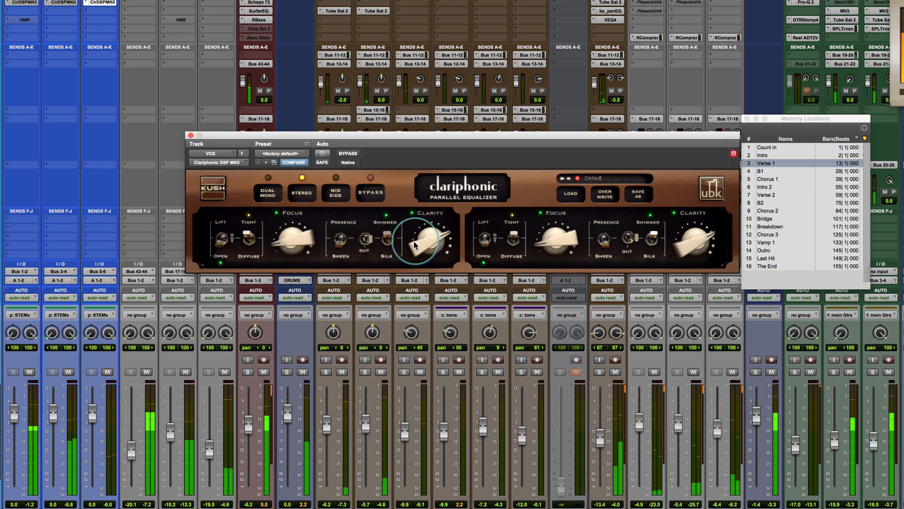
pyautogui.moveTo(415, 245); pyautogui.dragTo(422, 278)
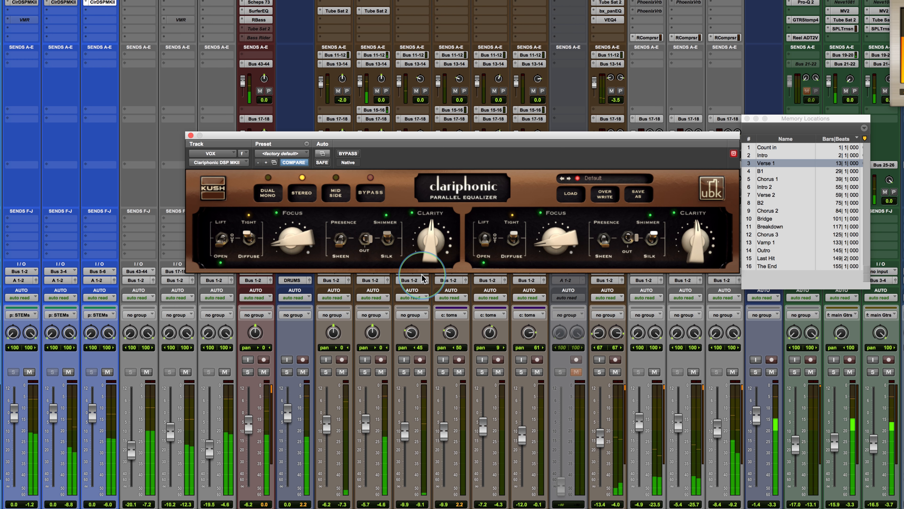
# Step: Compare VOX Clarity on Silk at about 8:30 with Shimmer at about 12 o'clock in the full mix, ending on Shimmer
pyautogui.click(389, 238)
pyautogui.moveTo(424, 245); pyautogui.dragTo(429, 219)
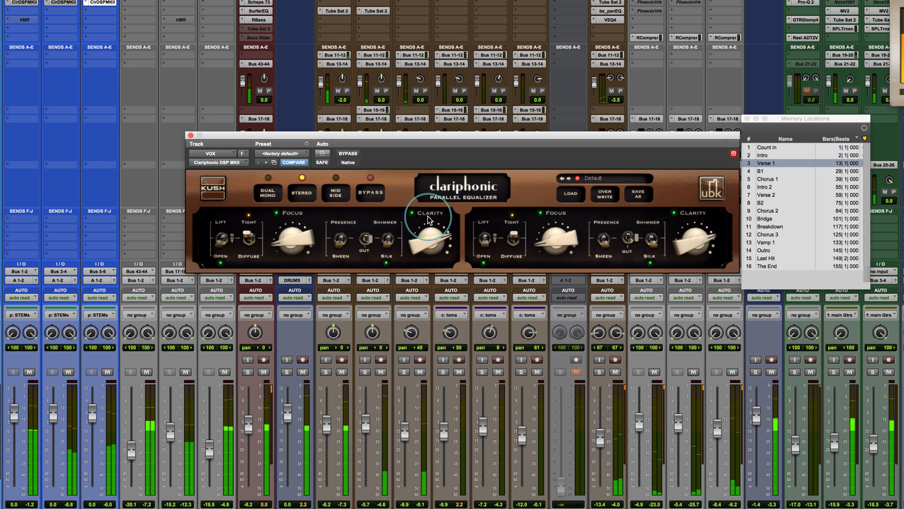
pyautogui.click(387, 225)
pyautogui.moveTo(416, 245); pyautogui.dragTo(425, 294)
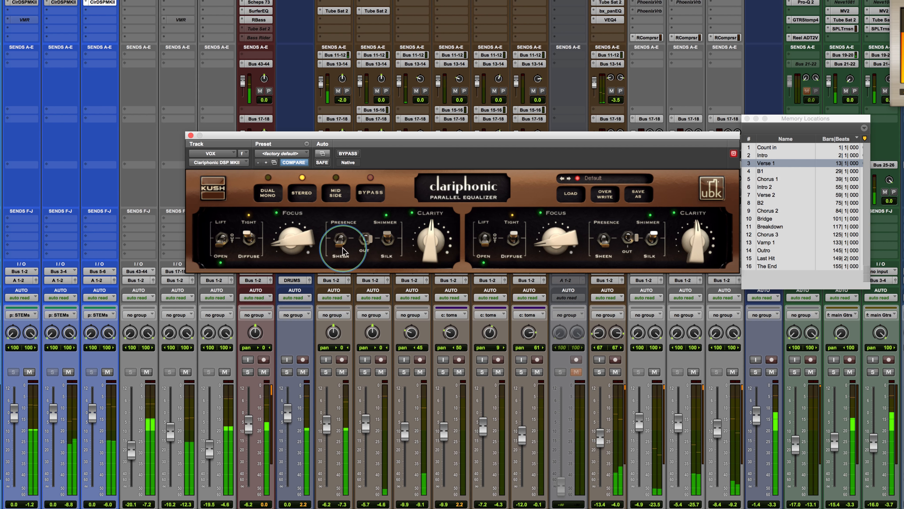
# Step: Switch the VOX Clarity band through Out to Sheen, raise its knob to about 1 o'clock, and compare Sheen with Presence in the full mix
pyautogui.click(366, 239)
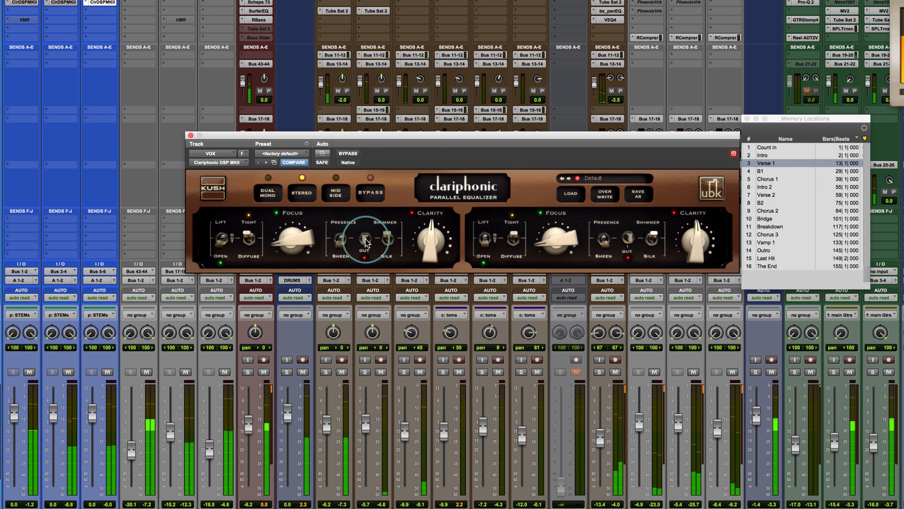
pyautogui.click(367, 243)
pyautogui.moveTo(427, 247); pyautogui.dragTo(424, 229)
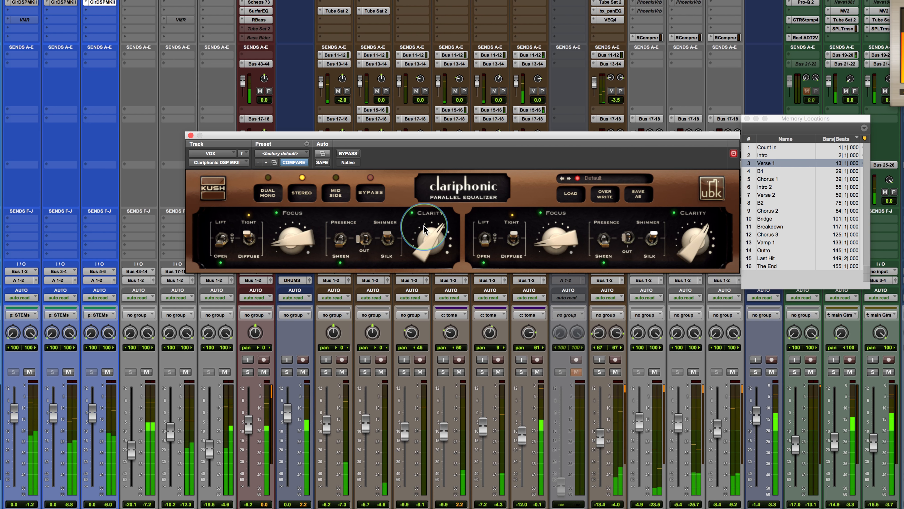
pyautogui.click(342, 215)
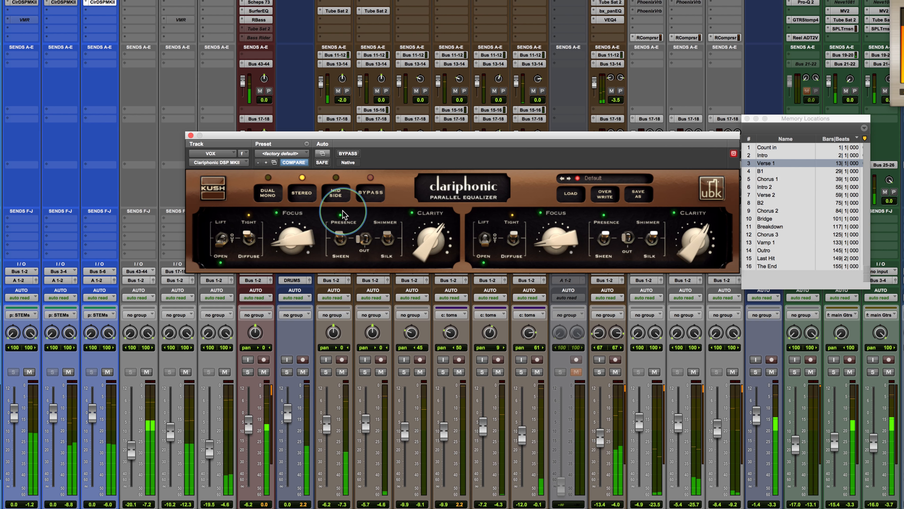
pyautogui.click(338, 256)
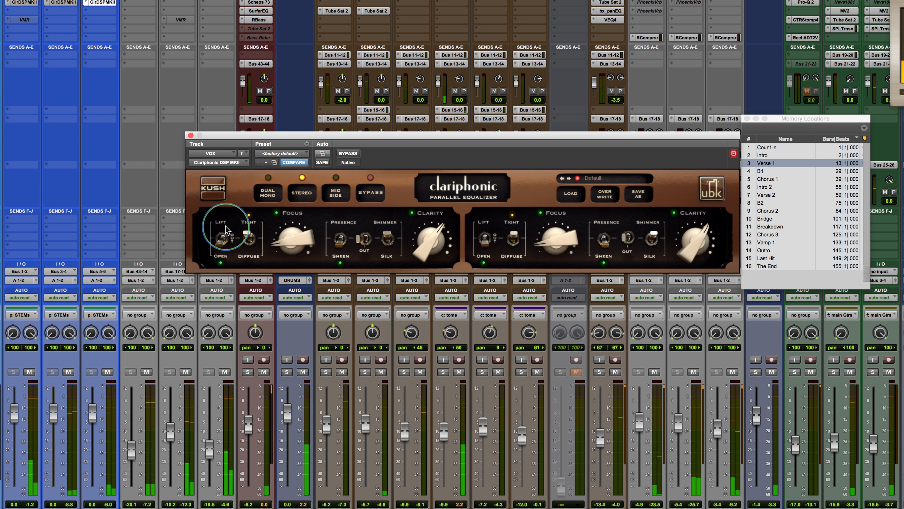
# Step: Return the VOX Clarity band to Shimmer and, with the full mix playing, settle its knob at about 12 o'clock
pyautogui.click(366, 242)
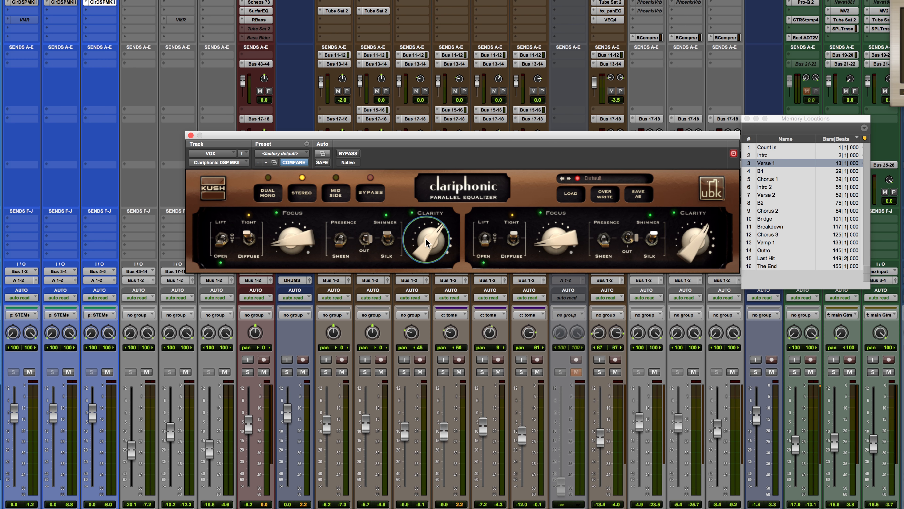
pyautogui.moveTo(427, 246); pyautogui.dragTo(428, 271)
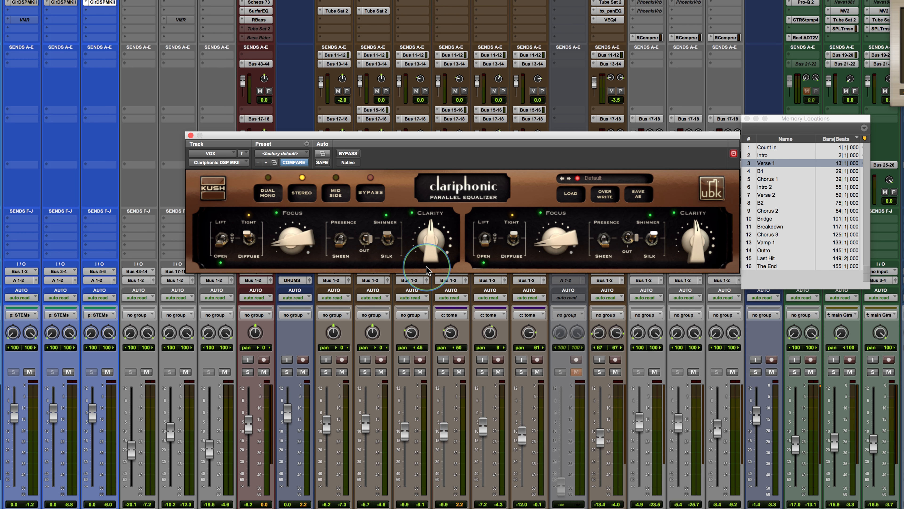
pyautogui.moveTo(427, 271); pyautogui.dragTo(427, 255)
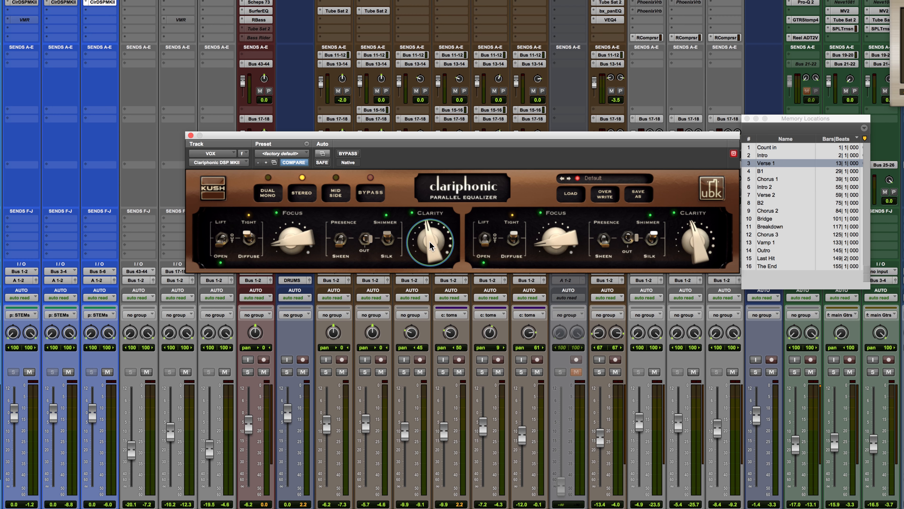
pyautogui.press('space')
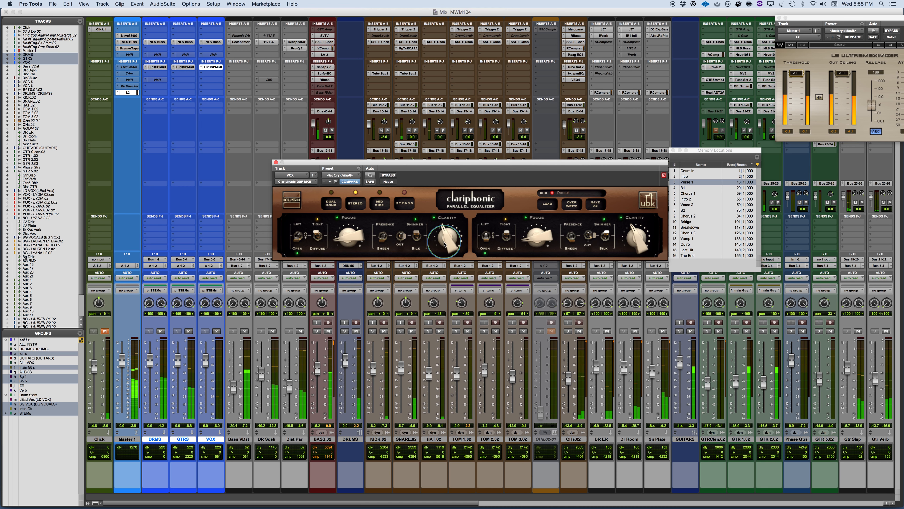
pyautogui.moveTo(444, 243); pyautogui.dragTo(442, 233)
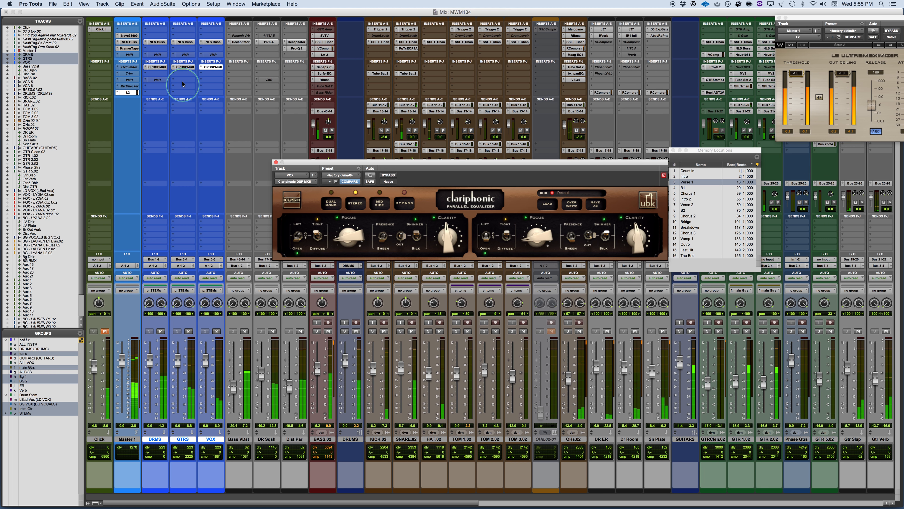
# Step: Compare the full mix with the Clariphonic inserts on the DRMS, GTRS and VOX stems bypassed together and active, ending with all three active
pyautogui.click(154, 67)
pyautogui.keyDown('super'); pyautogui.click(155, 68); pyautogui.keyUp('super')
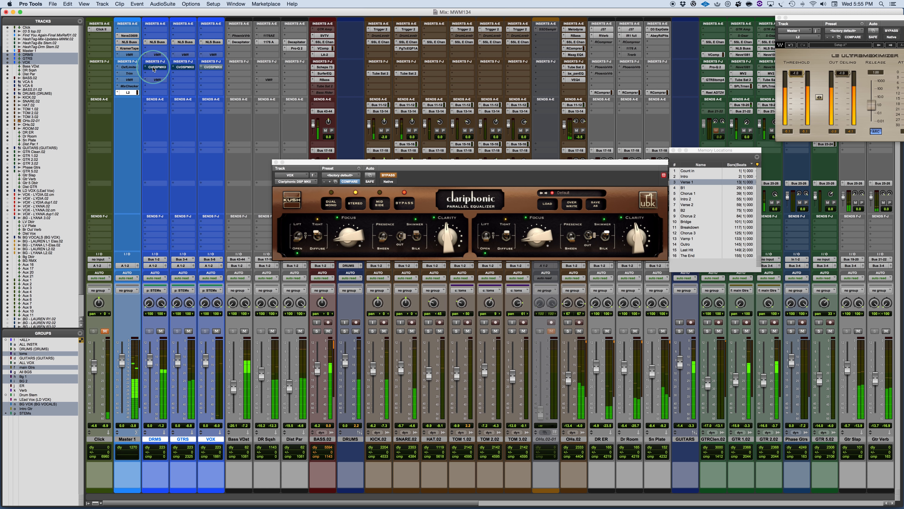
pyautogui.keyDown('super'); pyautogui.click(153, 69); pyautogui.keyUp('super')
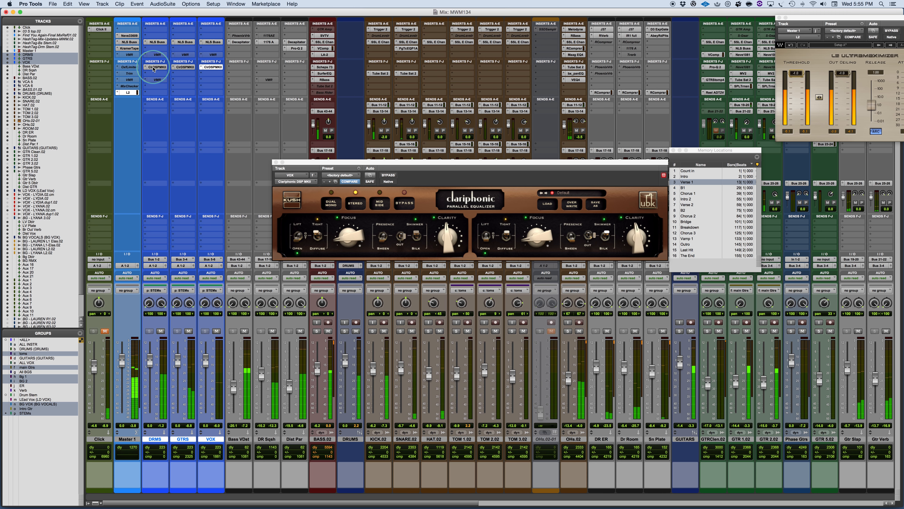
pyautogui.keyDown('alt'); pyautogui.keyDown('shift'); pyautogui.keyDown('super'); pyautogui.click(188, 69); pyautogui.keyUp('super'); pyautogui.keyUp('shift'); pyautogui.keyUp('alt')
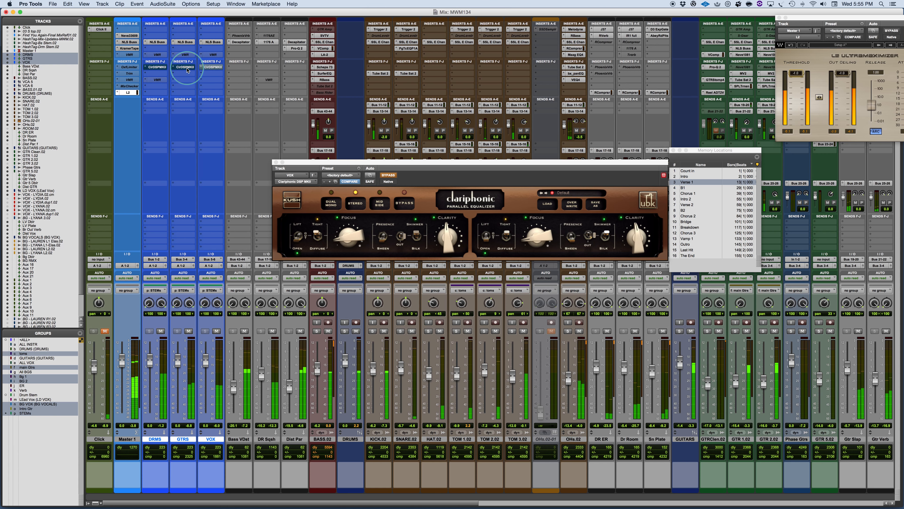
pyautogui.keyDown('alt'); pyautogui.keyDown('shift'); pyautogui.keyDown('super'); pyautogui.click(188, 70); pyautogui.keyUp('super'); pyautogui.keyUp('shift'); pyautogui.keyUp('alt')
pyautogui.click(340, 239)
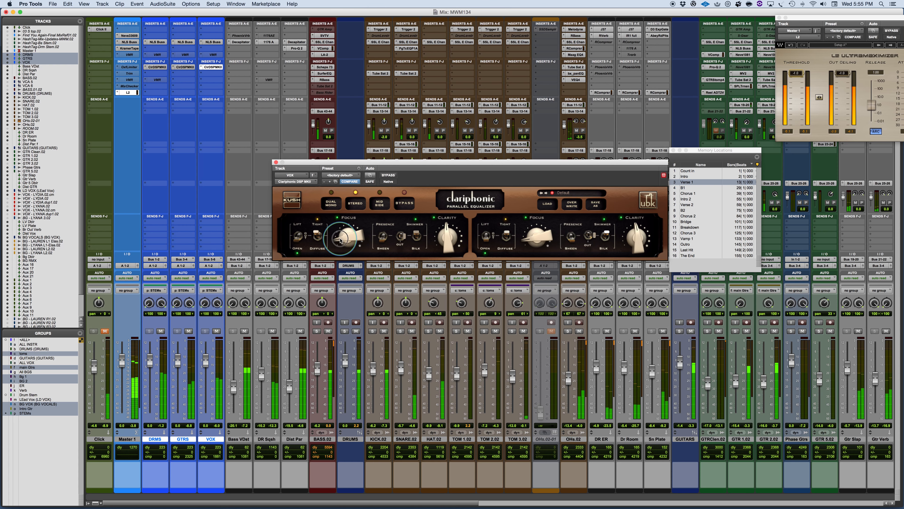
pyautogui.moveTo(341, 240); pyautogui.dragTo(339, 237)
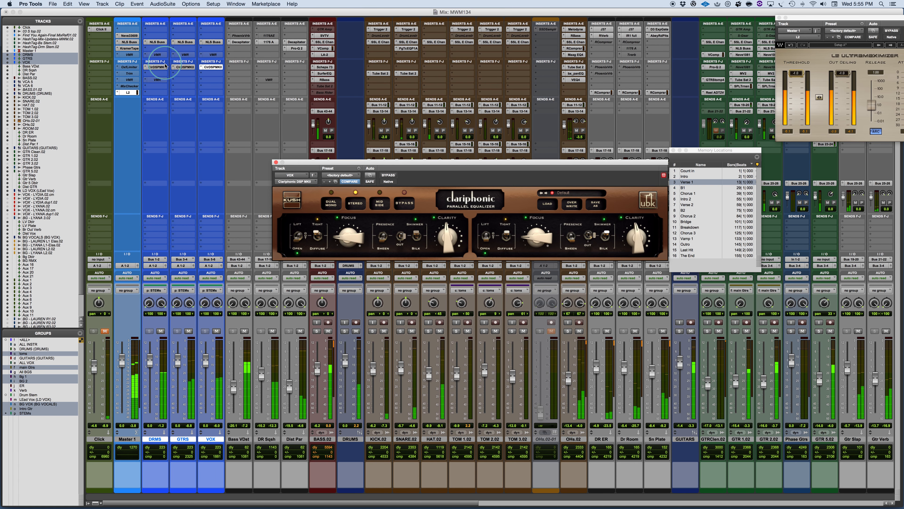
pyautogui.click(158, 68)
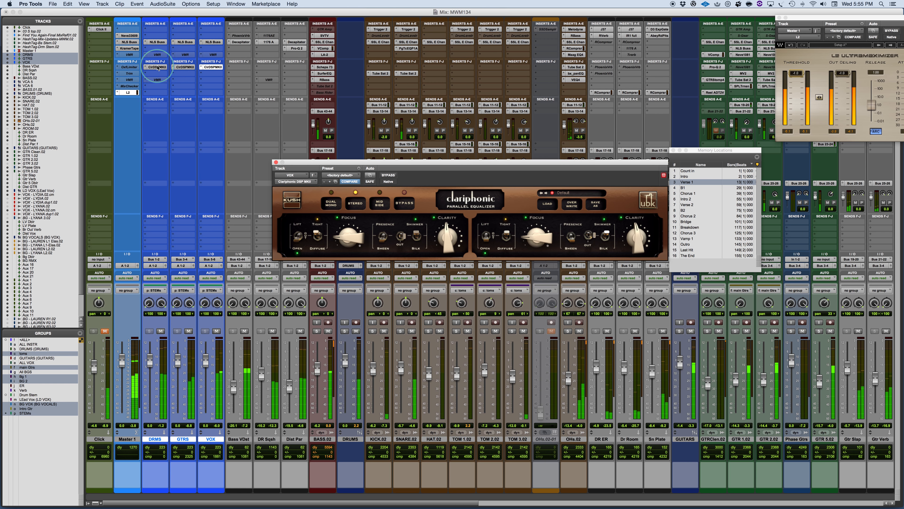
pyautogui.click(158, 68)
pyautogui.keyDown('alt'); pyautogui.keyDown('super'); pyautogui.click(158, 68); pyautogui.keyUp('super'); pyautogui.keyUp('alt')
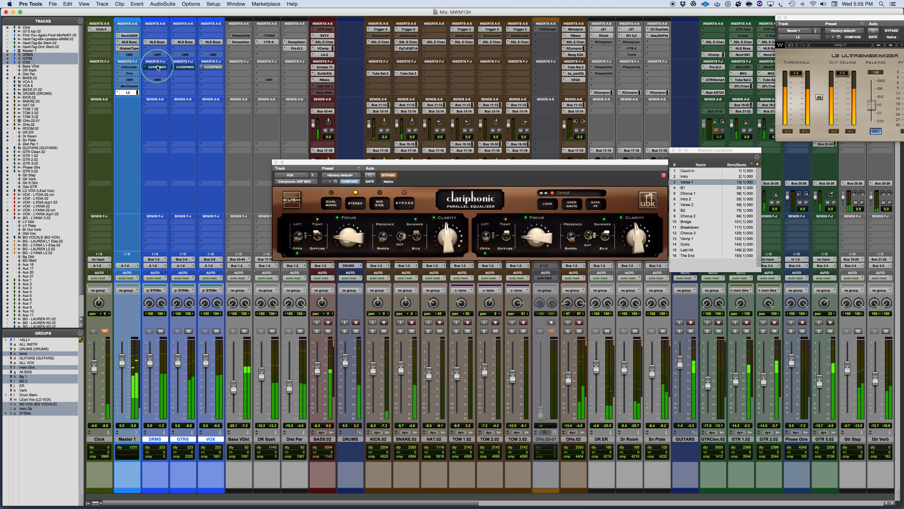
pyautogui.keyDown('alt'); pyautogui.keyDown('super'); pyautogui.click(158, 68); pyautogui.keyUp('super'); pyautogui.keyUp('alt')
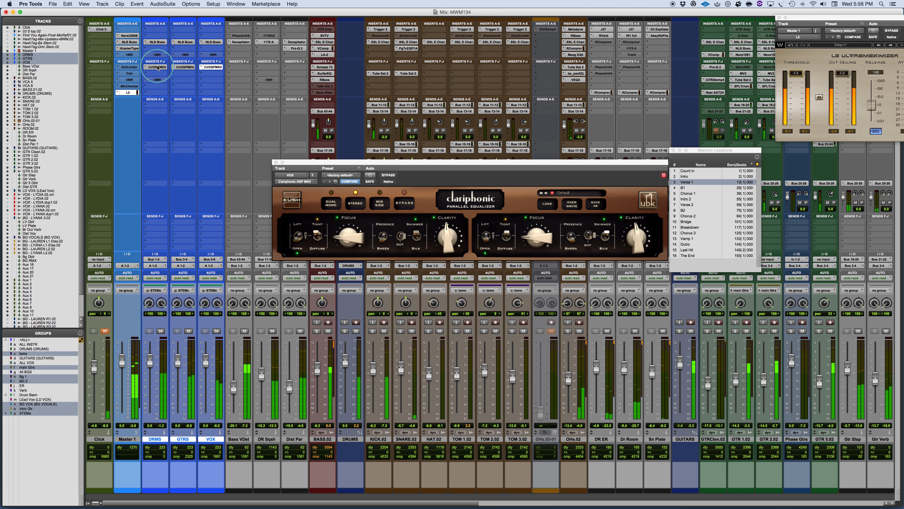